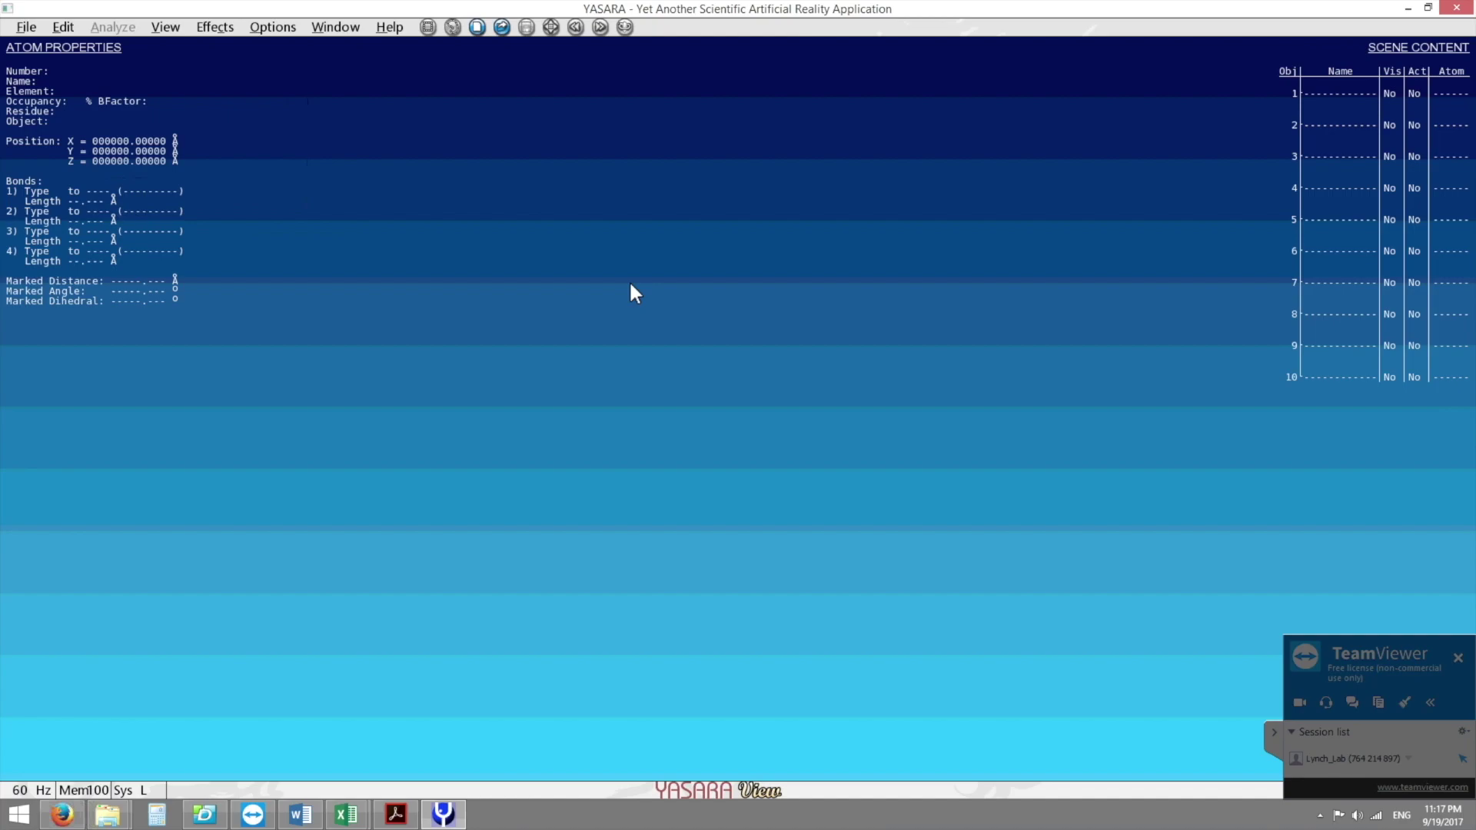
Load 3LL2mGRFT_Repair.pdb from the recent-files list as object 1.
click(26, 26)
mouse_move(36, 80)
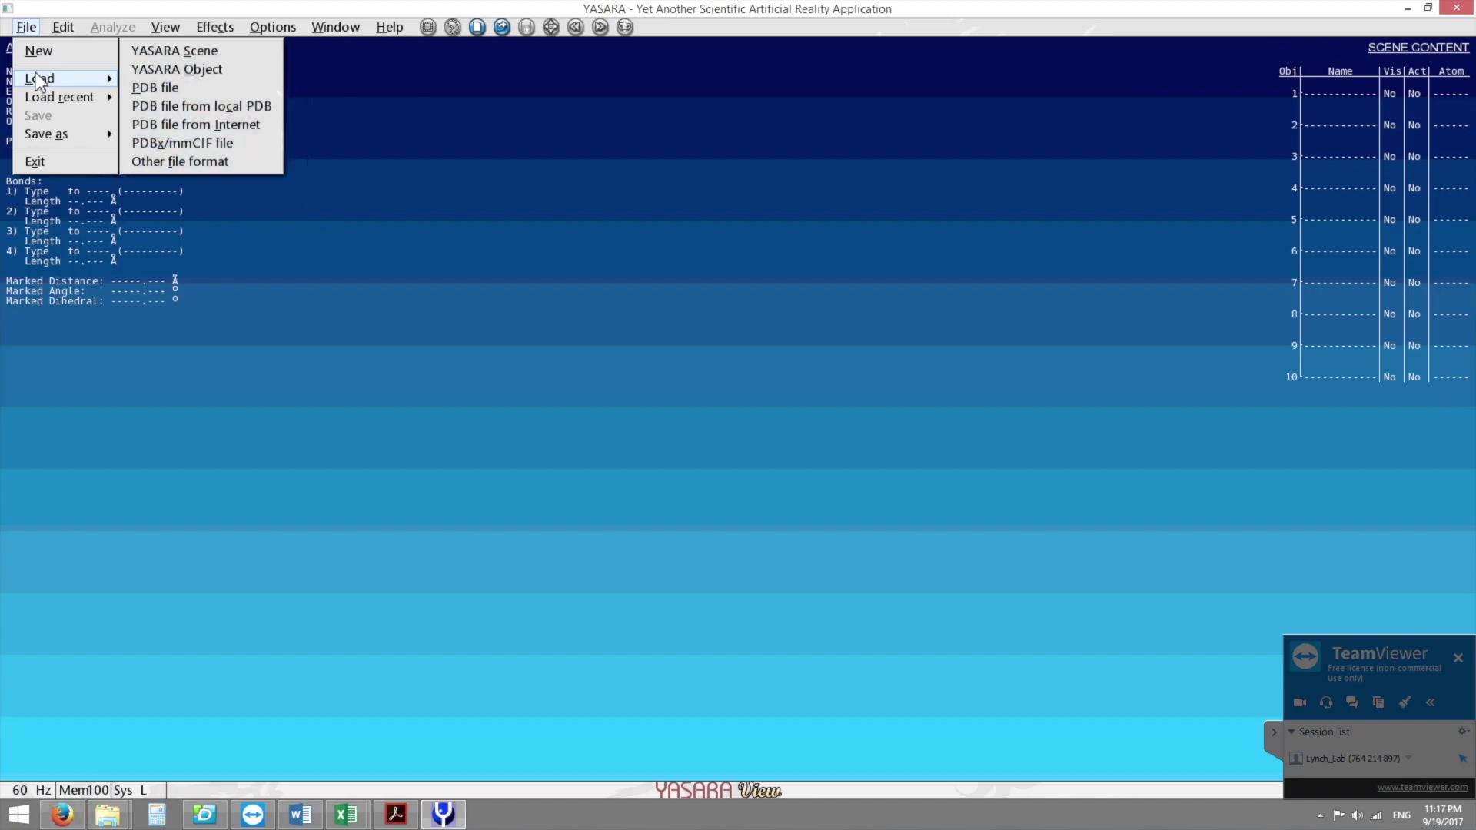
click(239, 51)
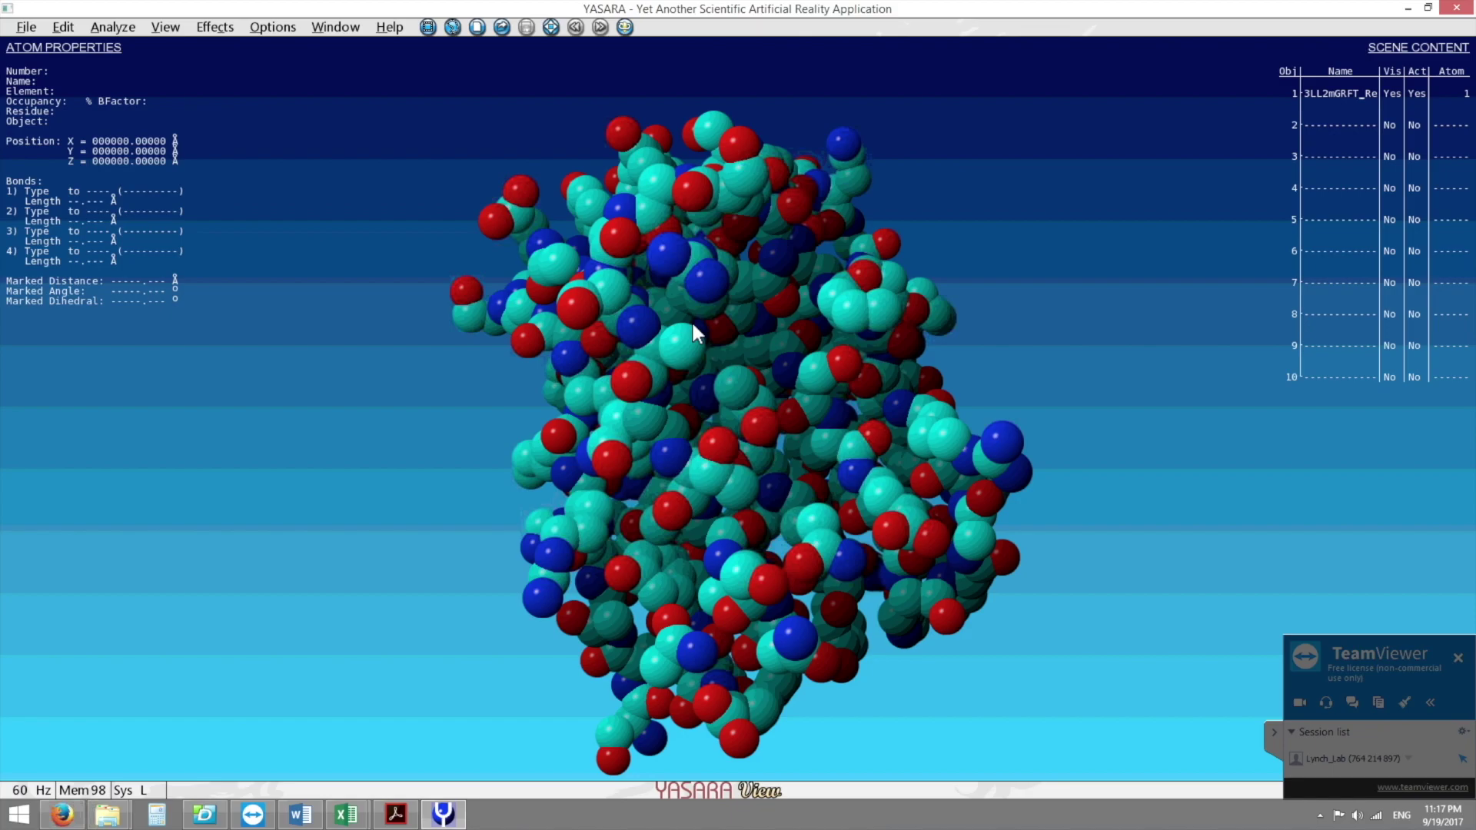
Cycle display styles F2–F5 to the secondary-structure cartoon and rotate the molecule.
key(F2)
key(F3)
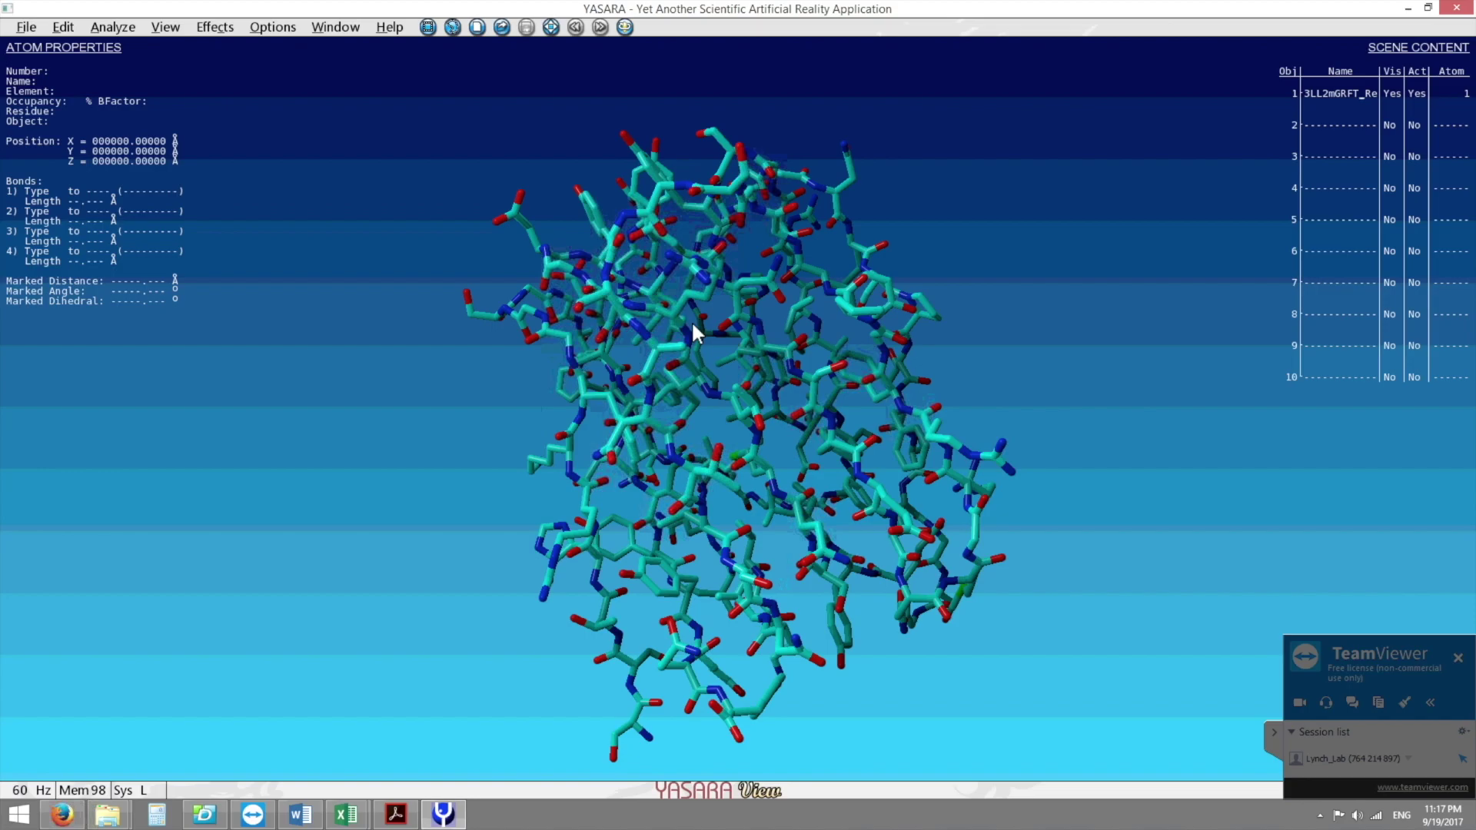
key(F4)
key(F5)
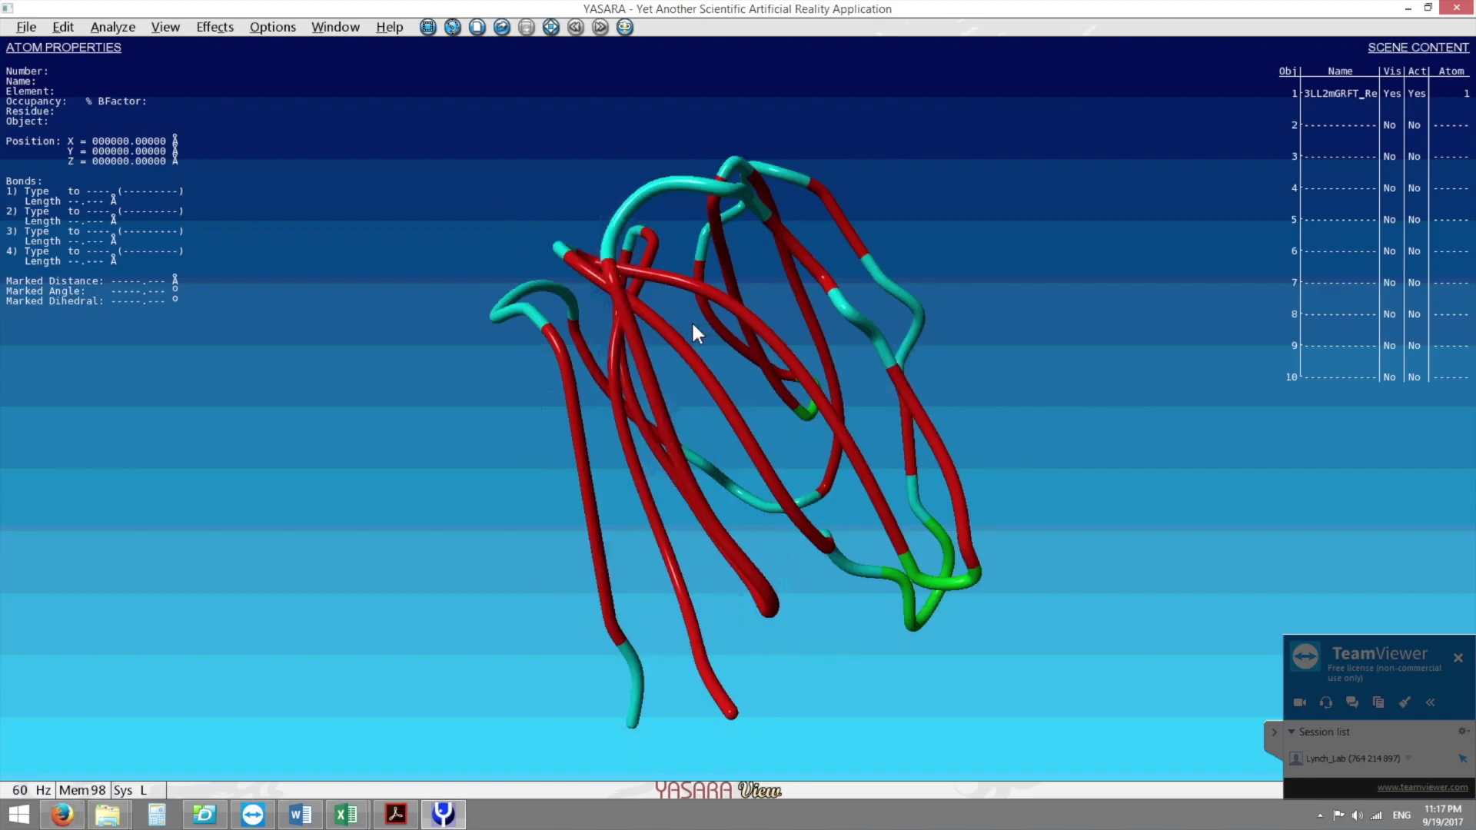
drag(690, 320, 299, 336)
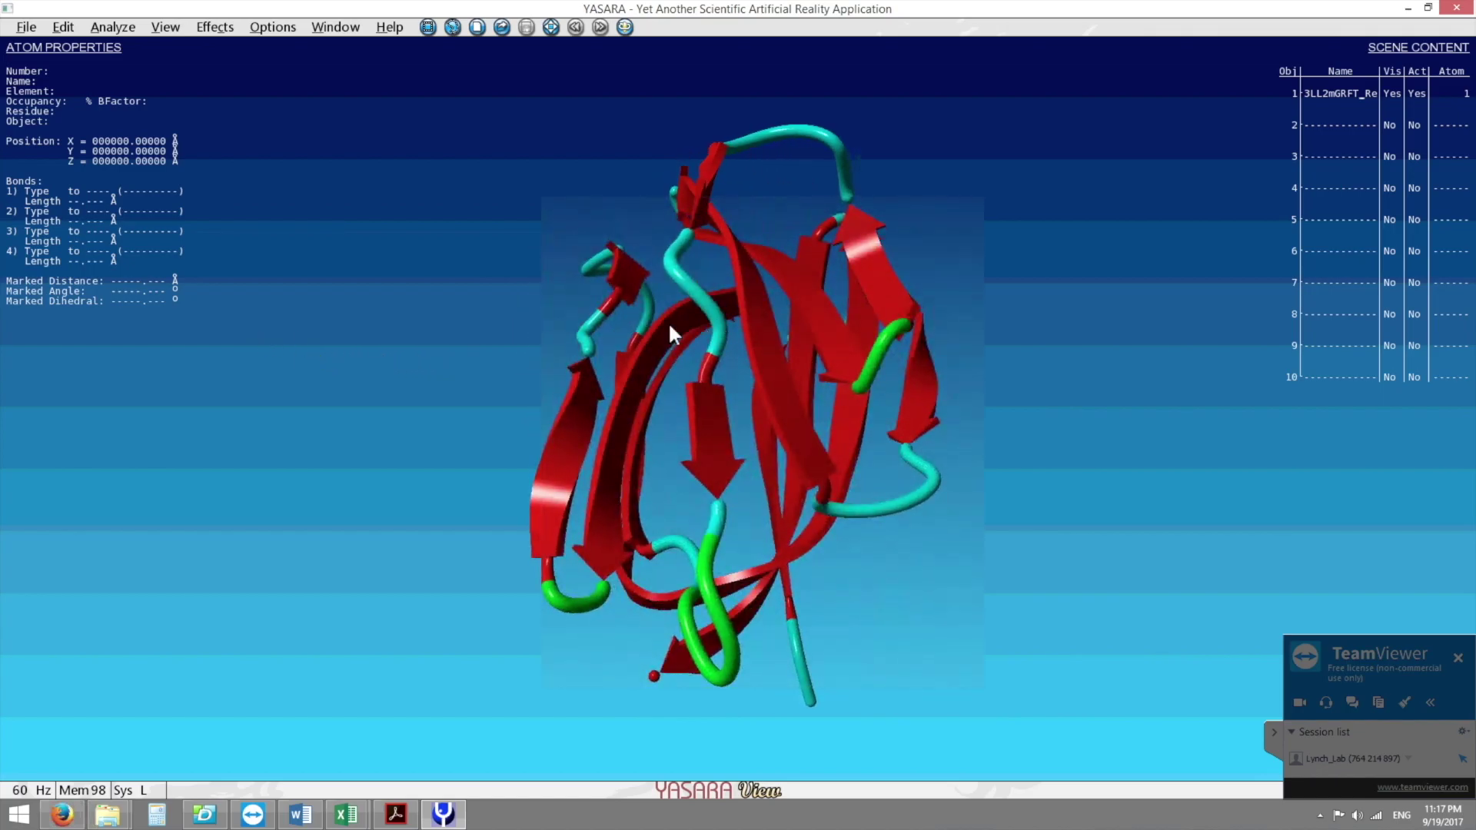
drag(668, 332, 509, 362)
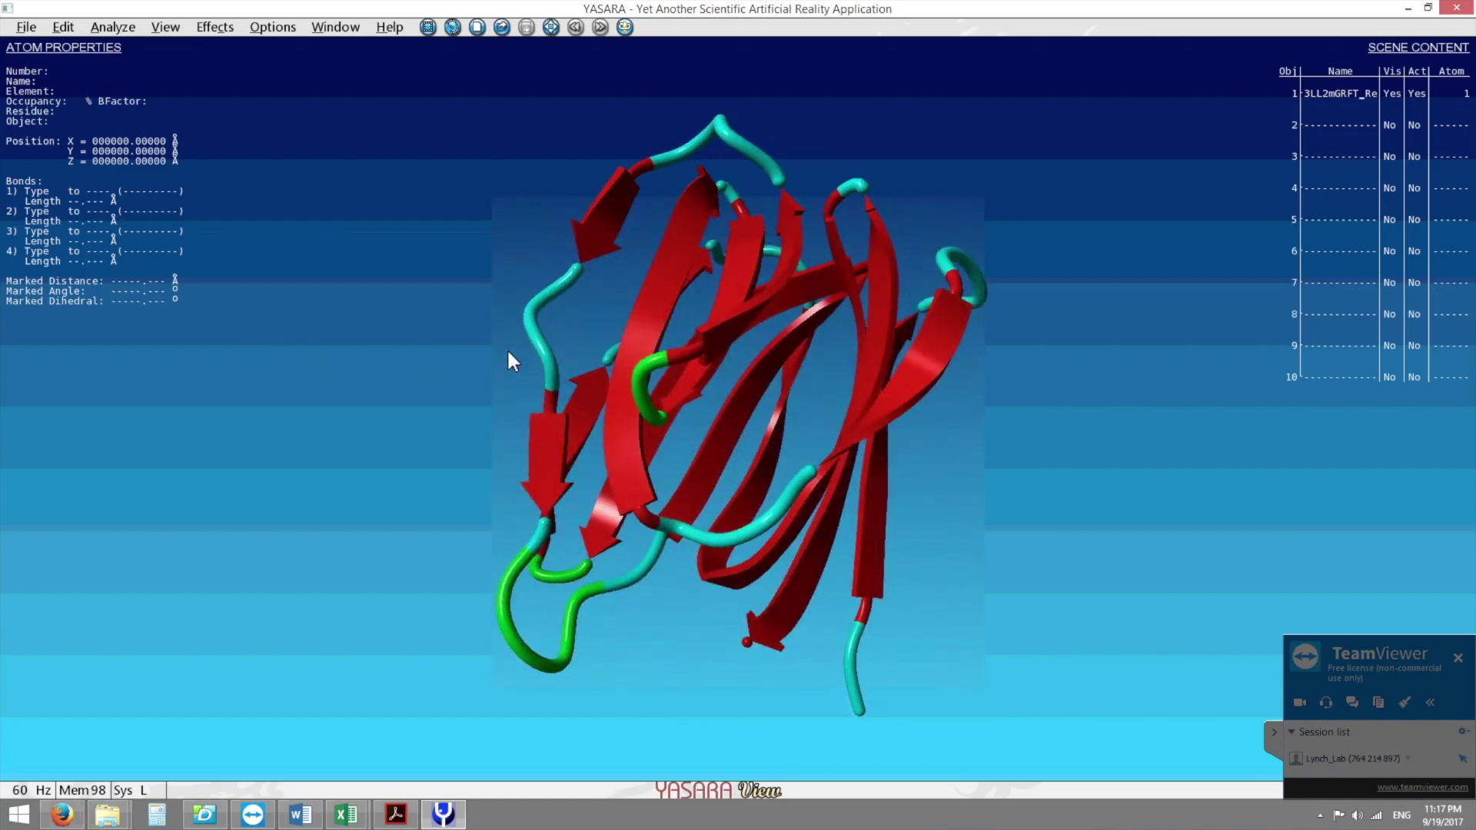
click(121, 31)
Run FoldX Repair object on object 1, producing RepairObj1 (905 atoms) as object 2.
mouse_move(138, 291)
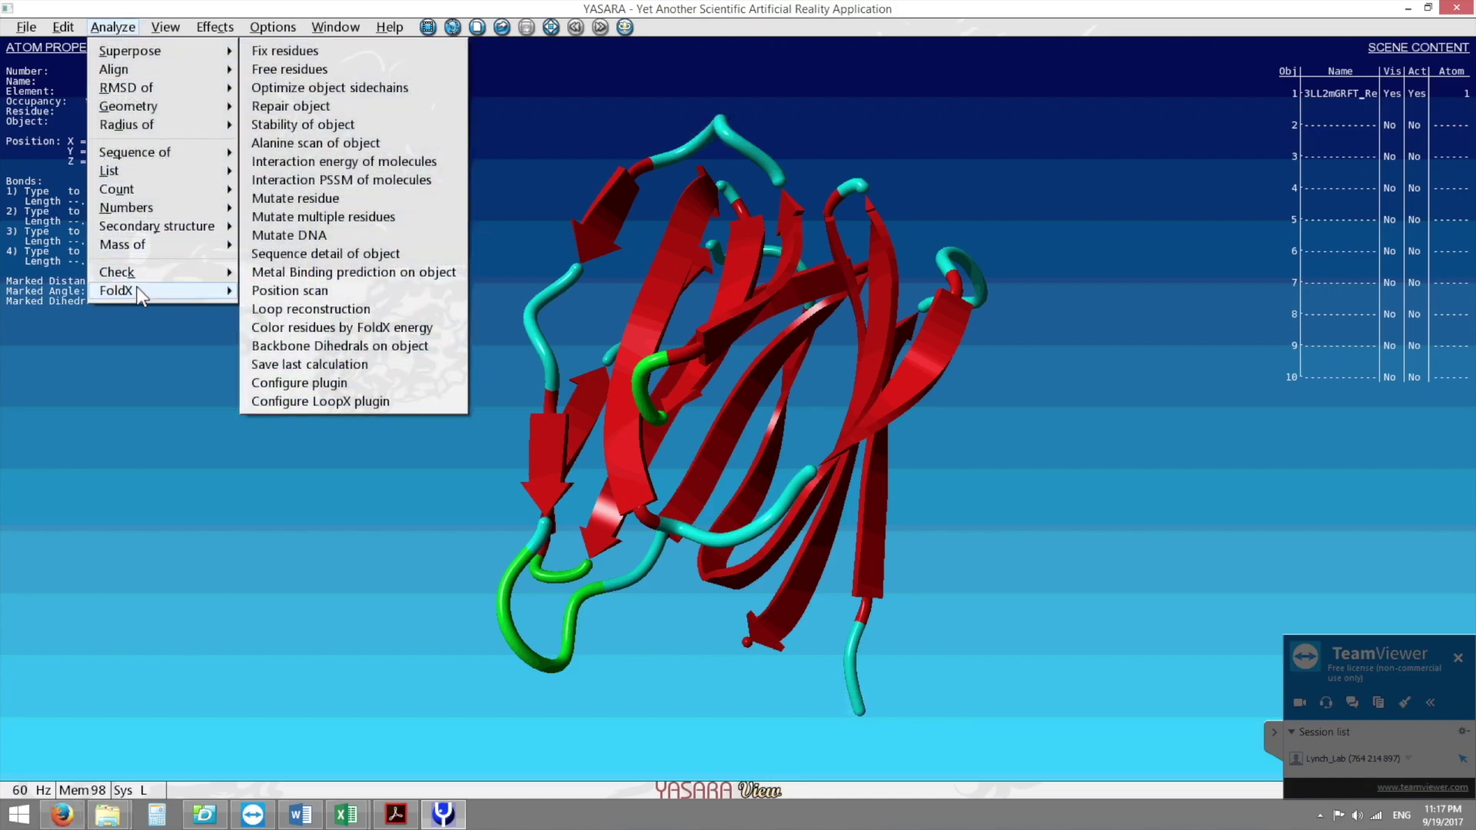
click(322, 109)
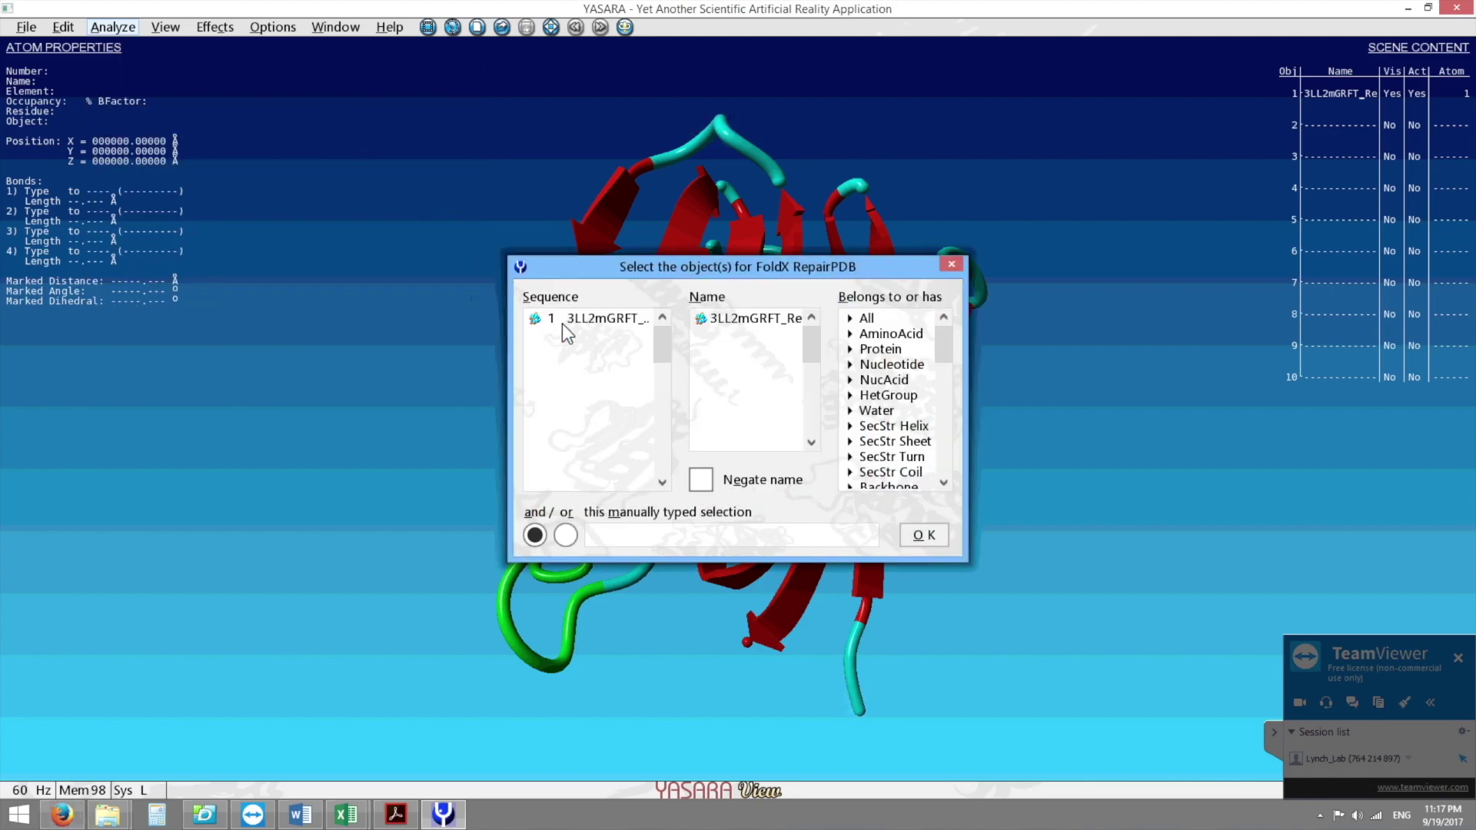
click(923, 542)
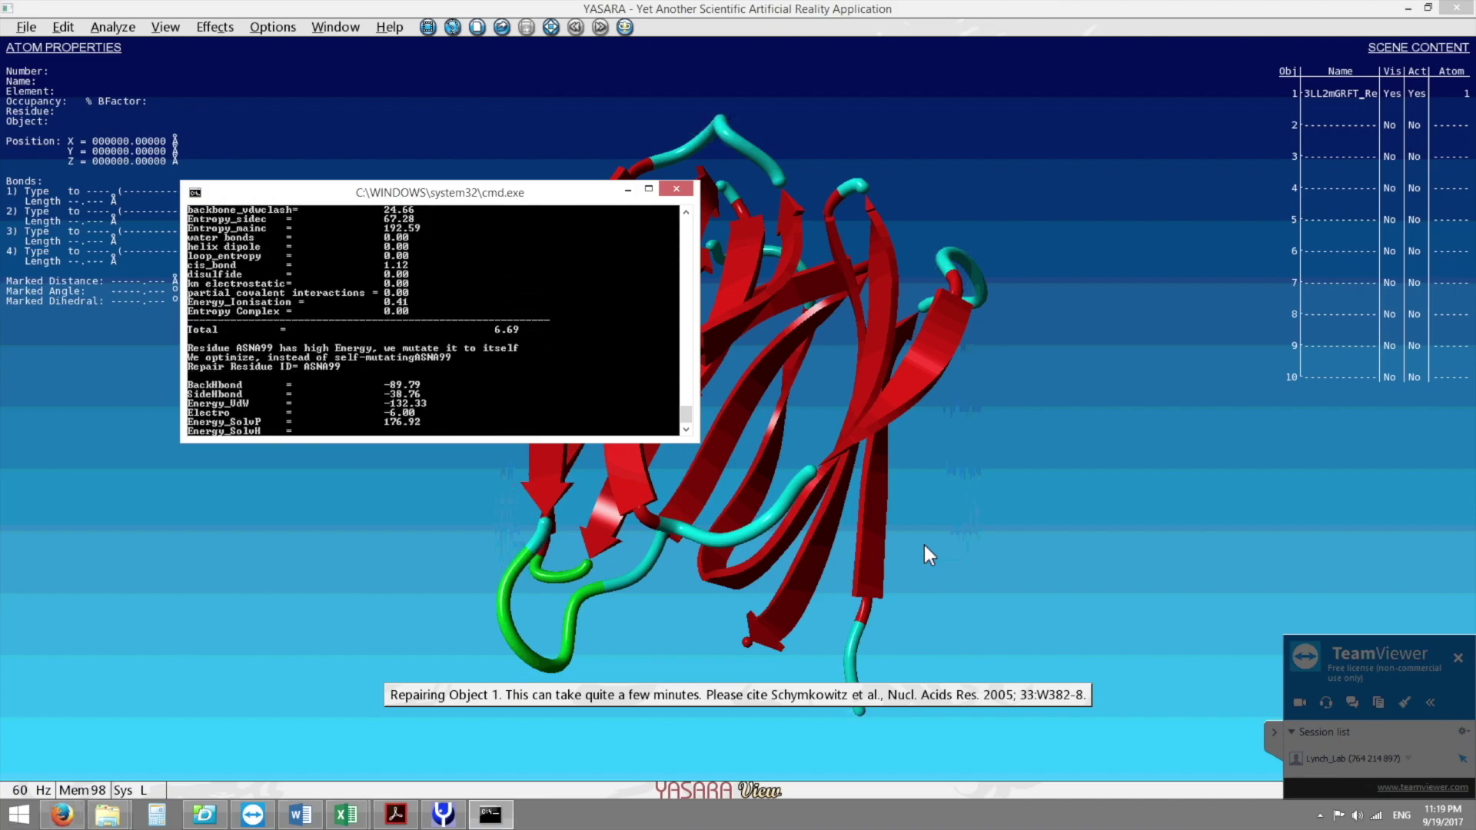
mouse_move(783, 734)
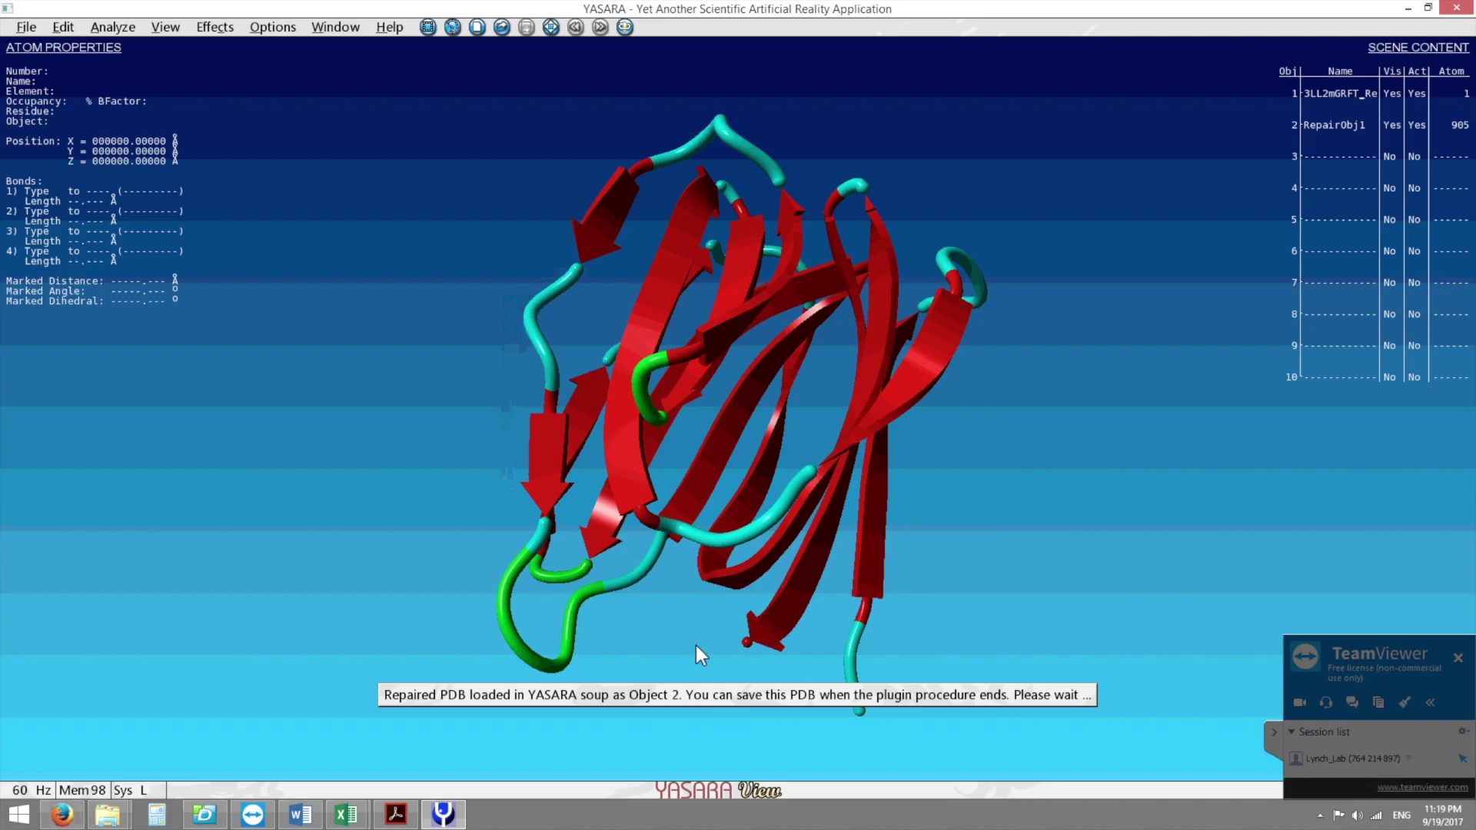
Toggle visibility of objects 1 and 2 to compare, ending with only RepairObj1 visible.
drag(859, 437, 556, 467)
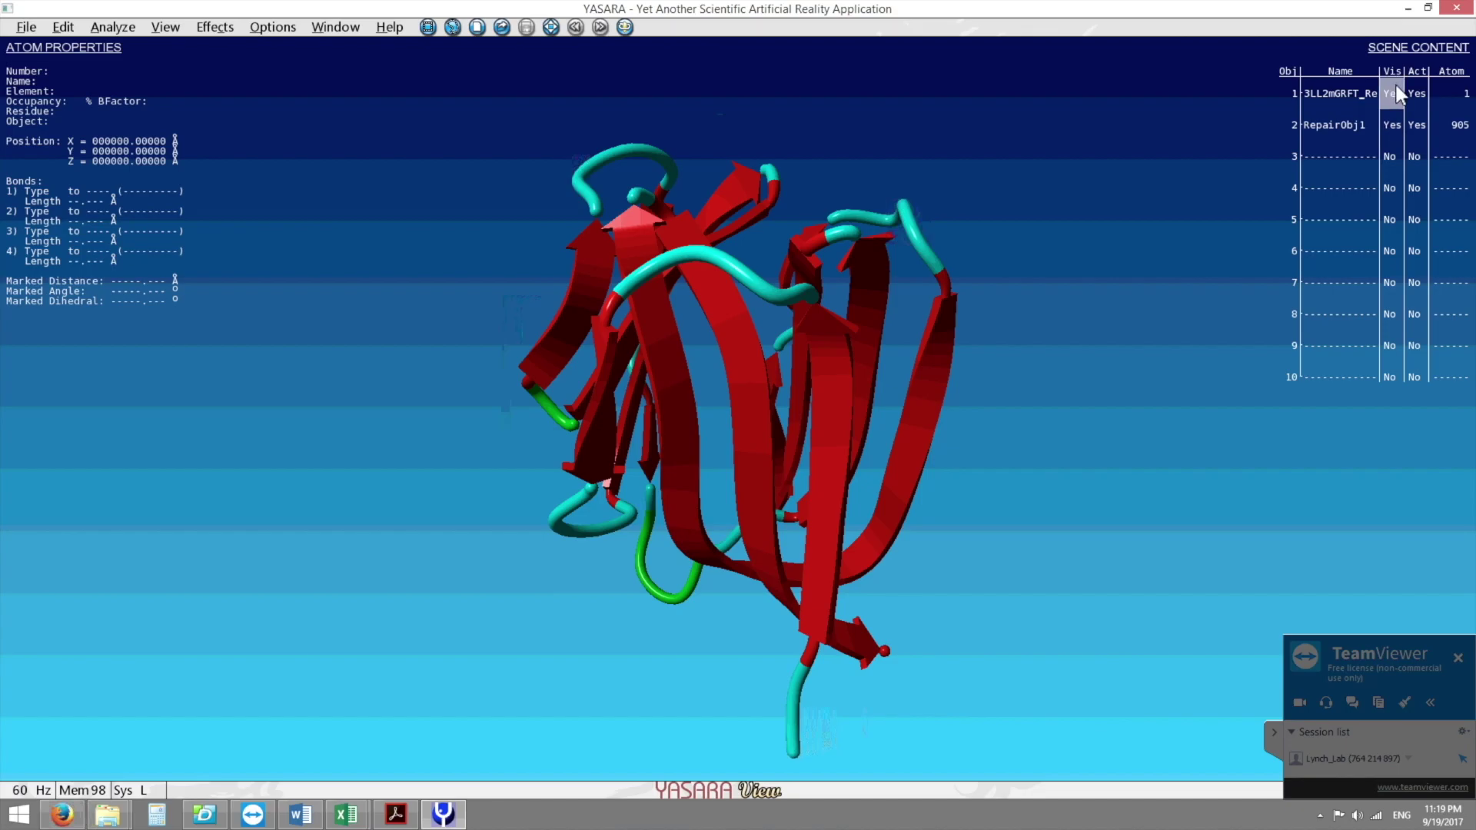
click(1391, 125)
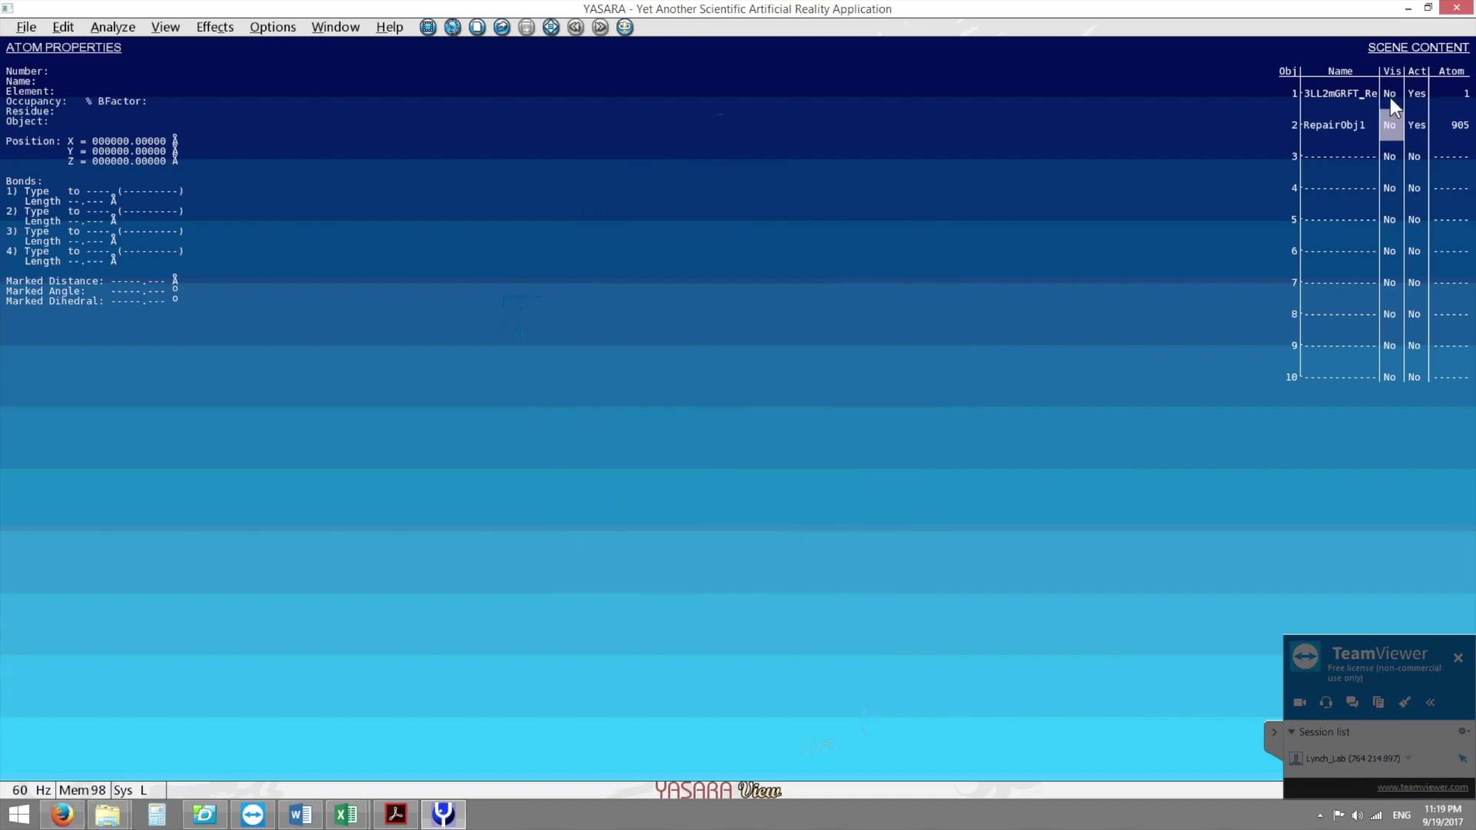
click(1389, 94)
click(1389, 94)
click(1391, 127)
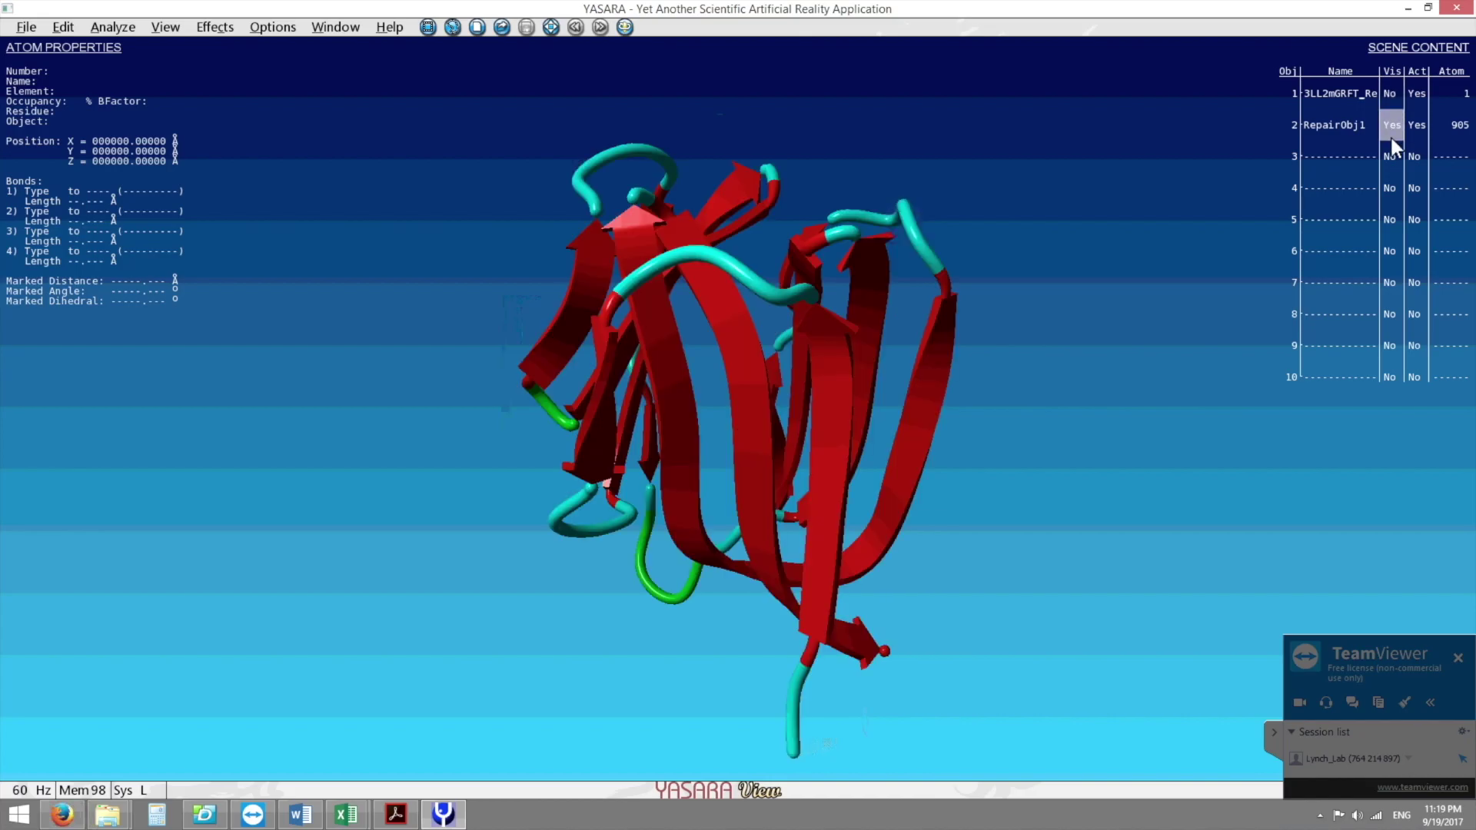
click(1390, 127)
click(1389, 126)
drag(804, 375, 572, 366)
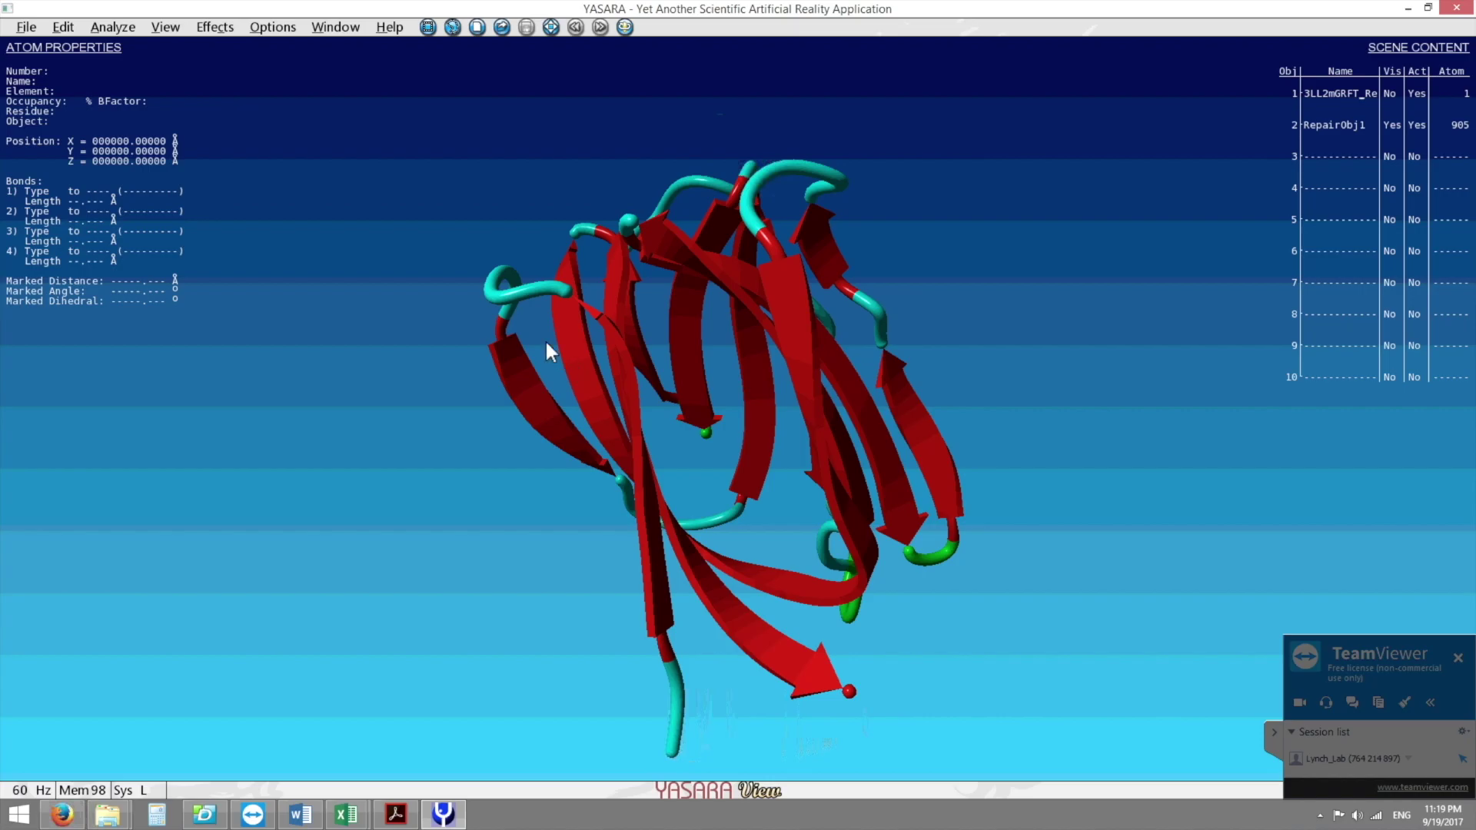
Bring up the Analyze > FoldX submenu showing Position scan.
click(113, 27)
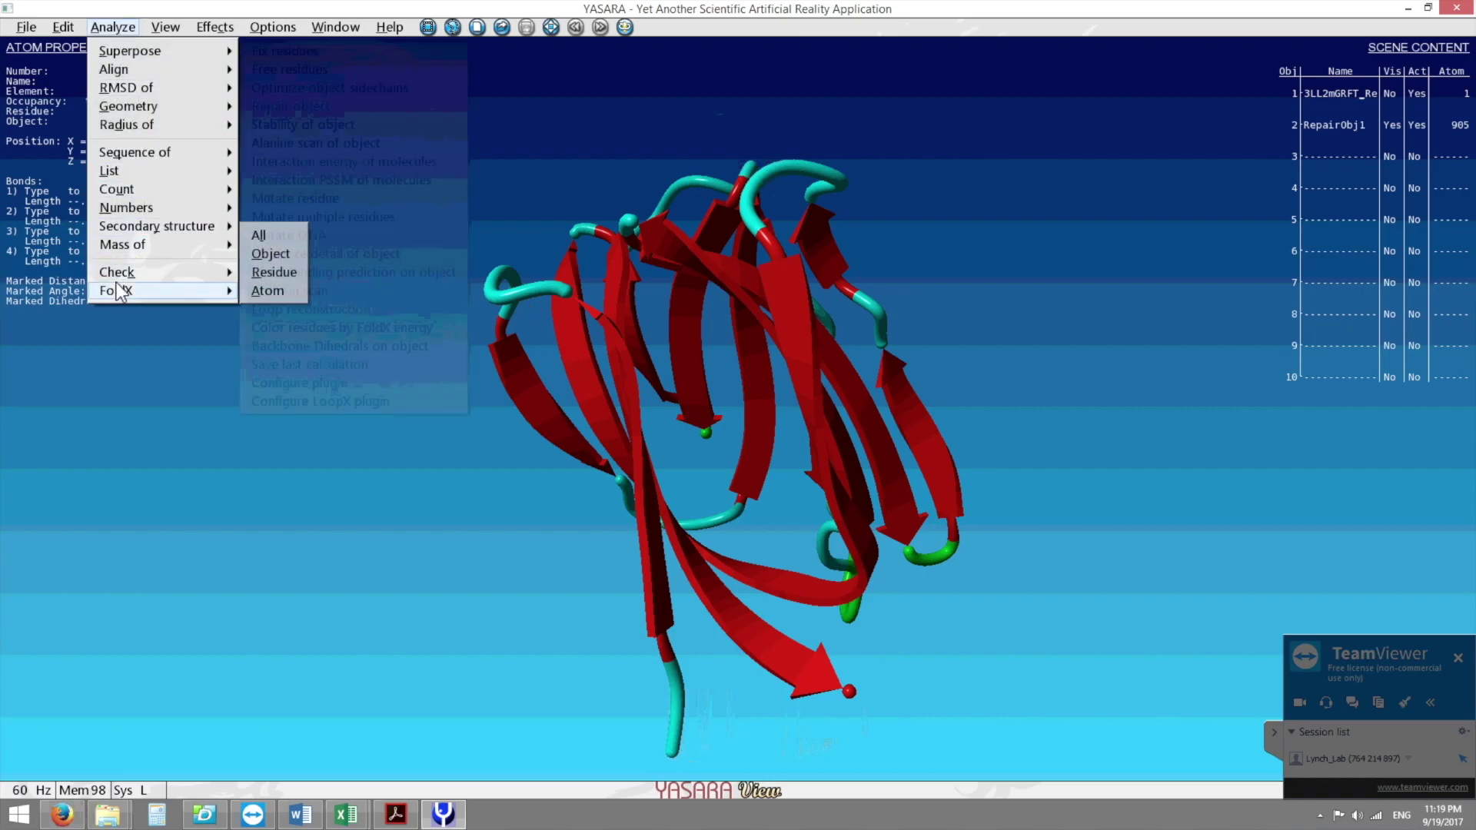
mouse_move(116, 291)
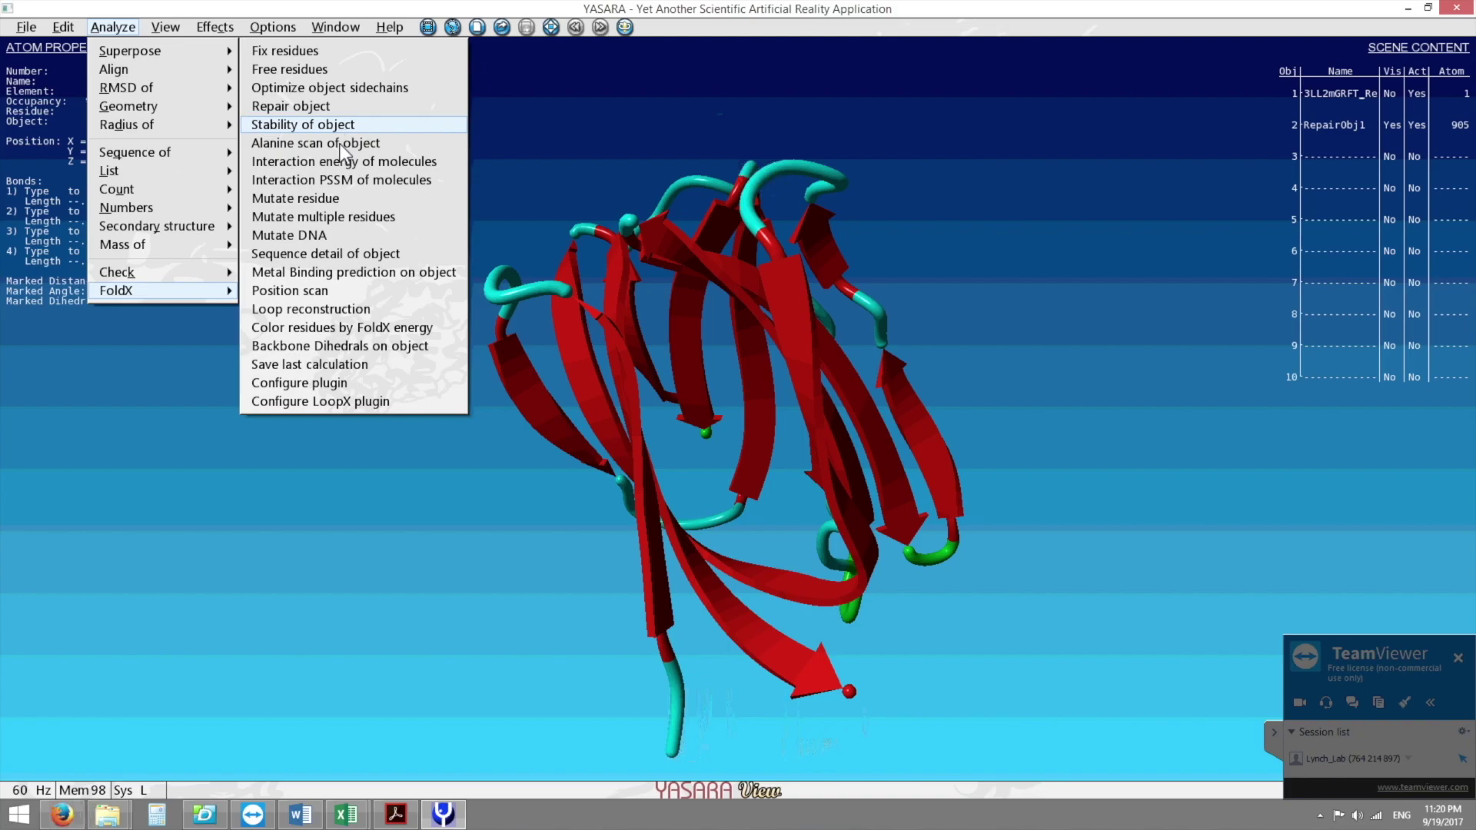
Run a FoldX position scan on residue Ser A1 with amino-acid type 'a'.
click(312, 291)
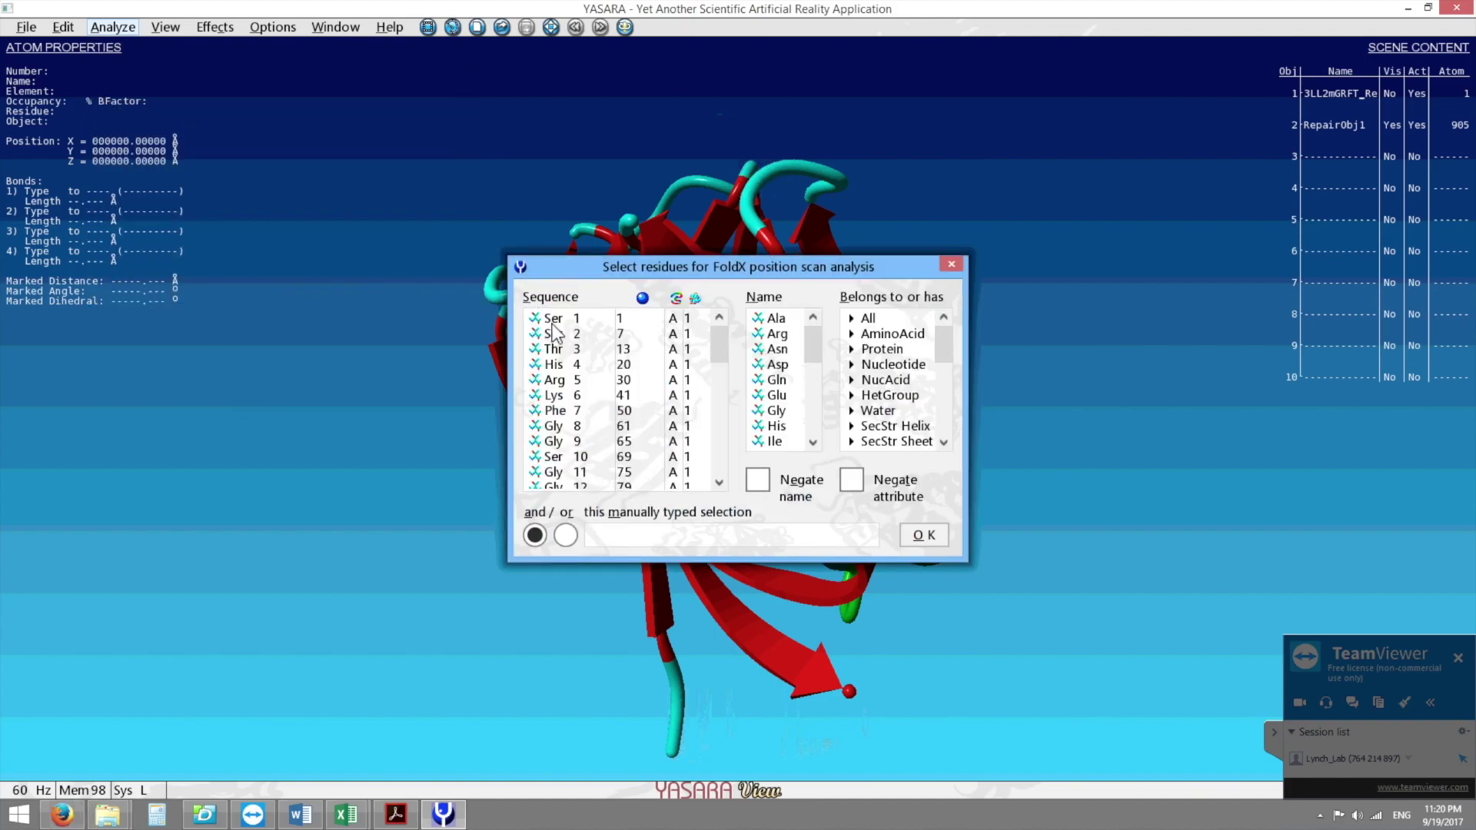
key(super)
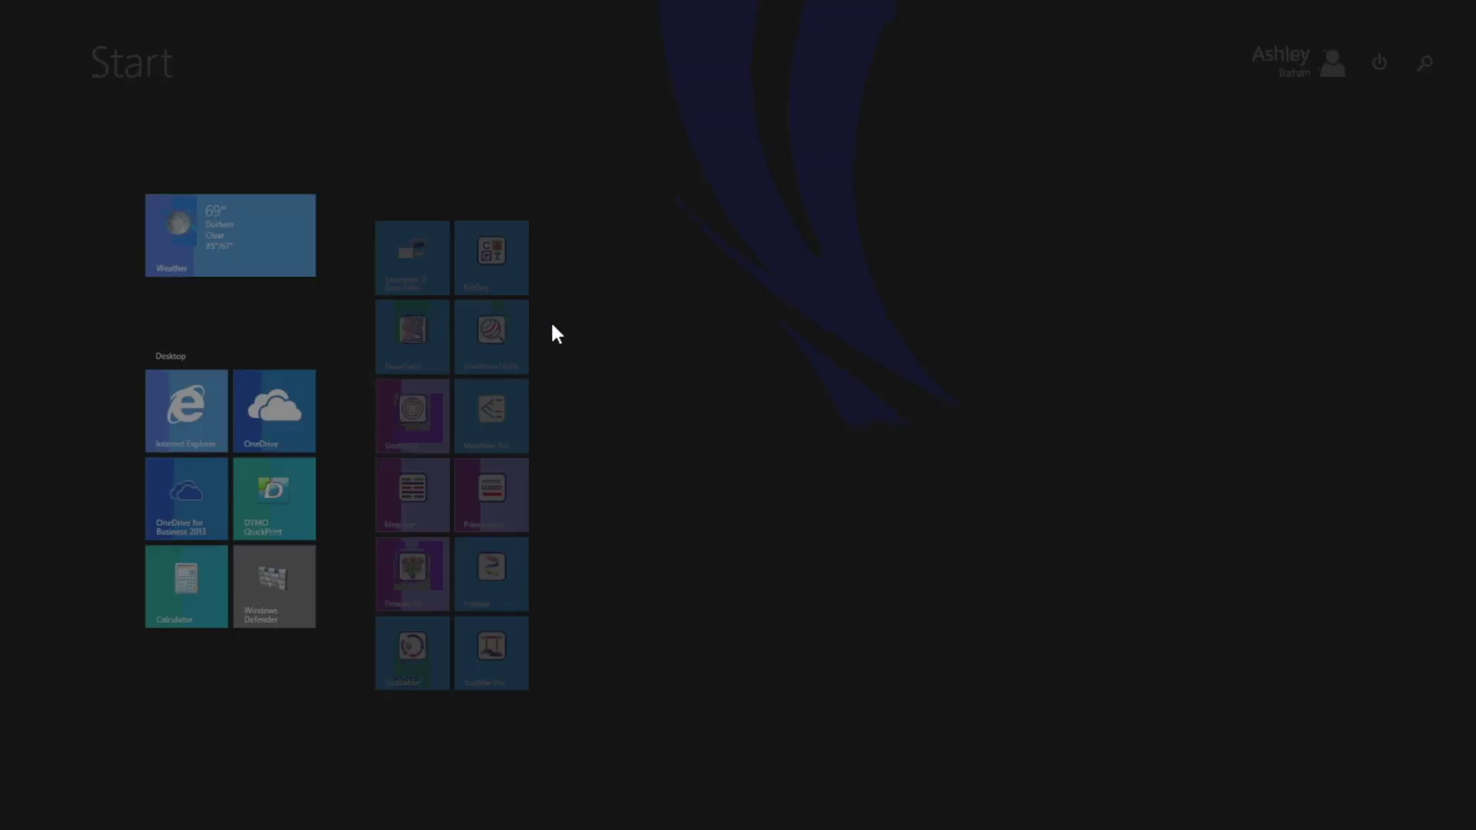
key(super)
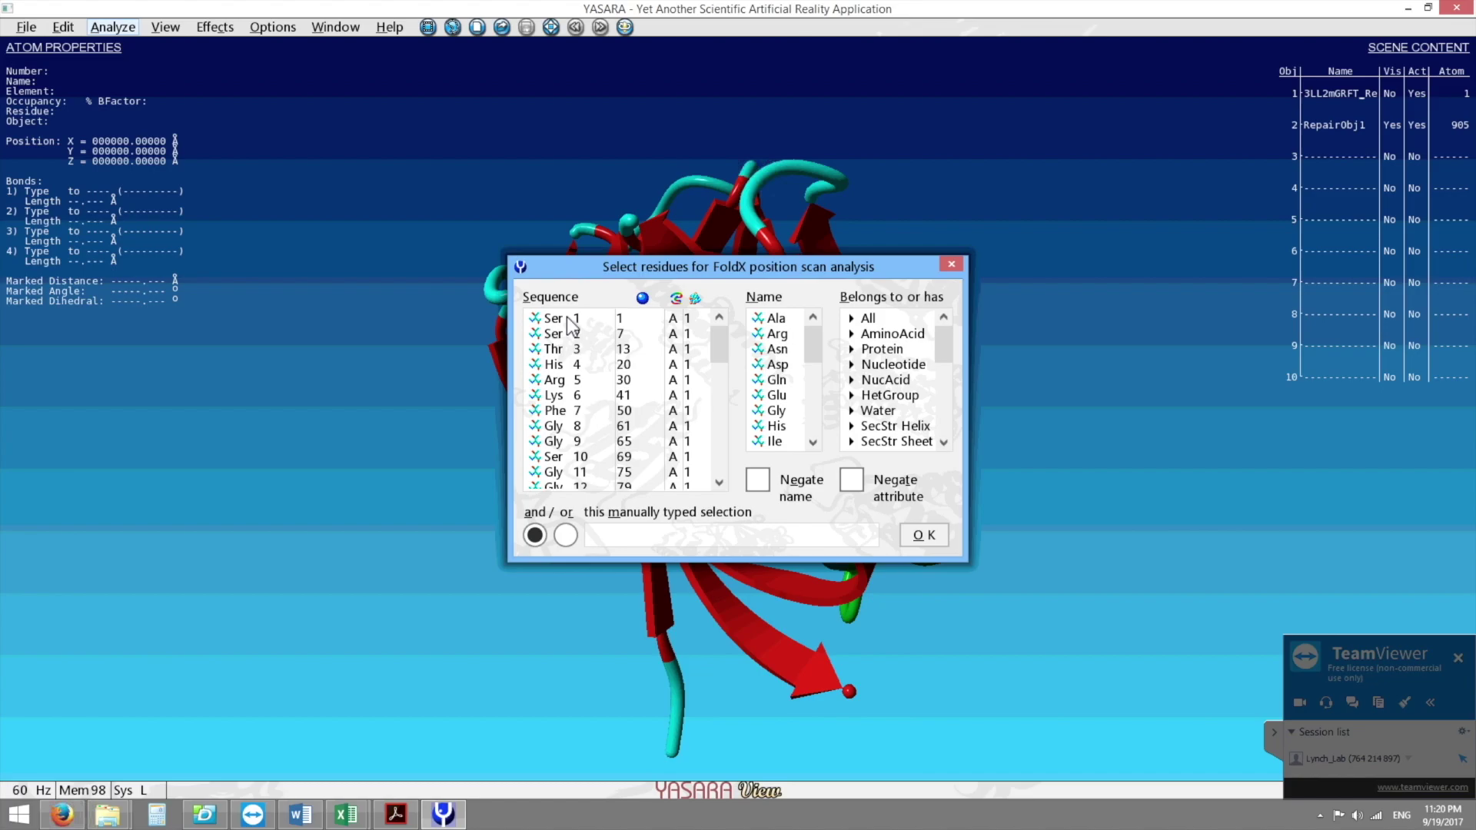
click(576, 319)
click(920, 535)
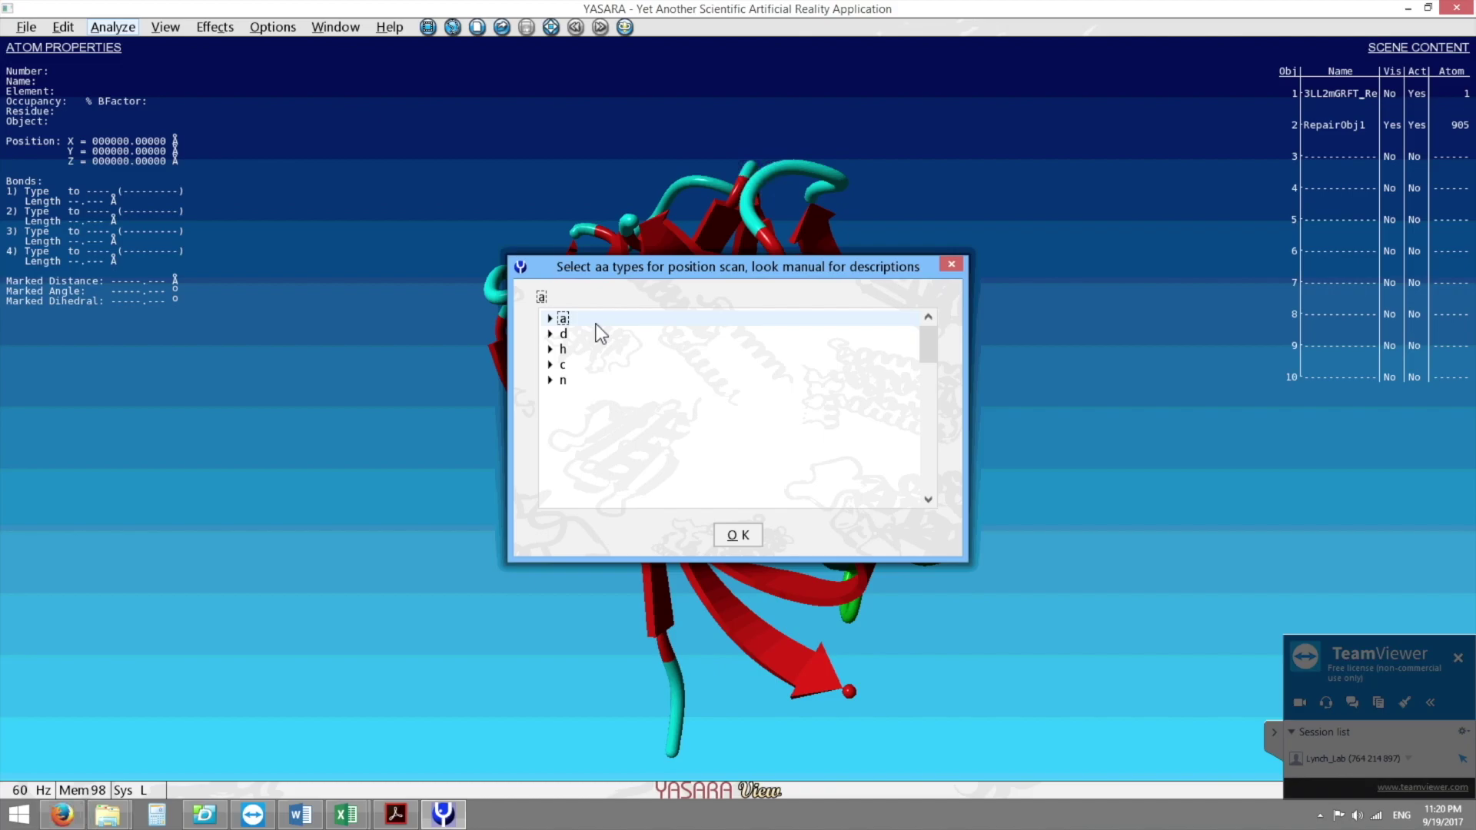
click(729, 530)
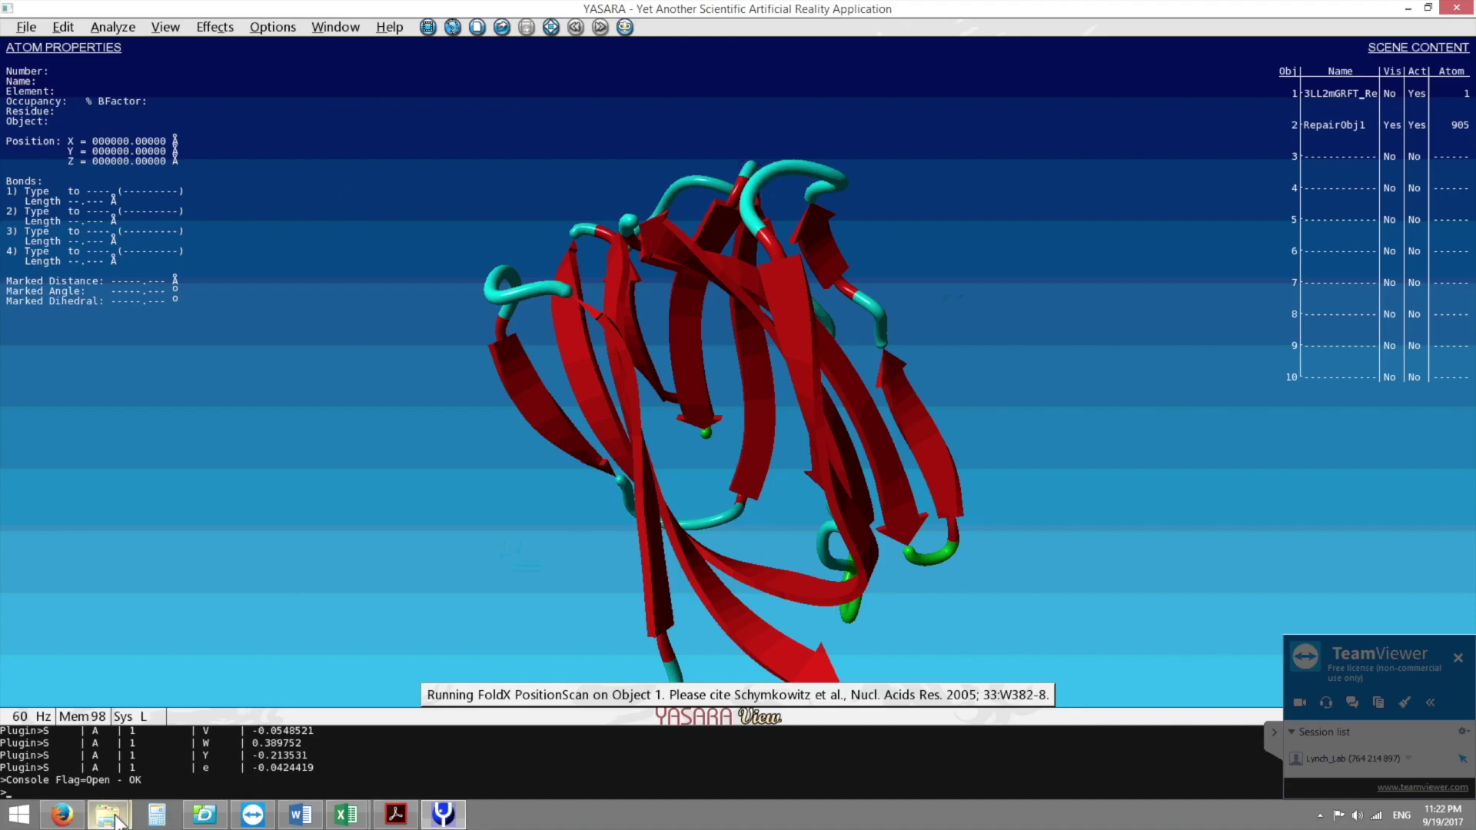
Open energies_1_Object1 from the yasara plg > foldx_cache folder in Notepad.
mouse_move(110, 815)
click(207, 768)
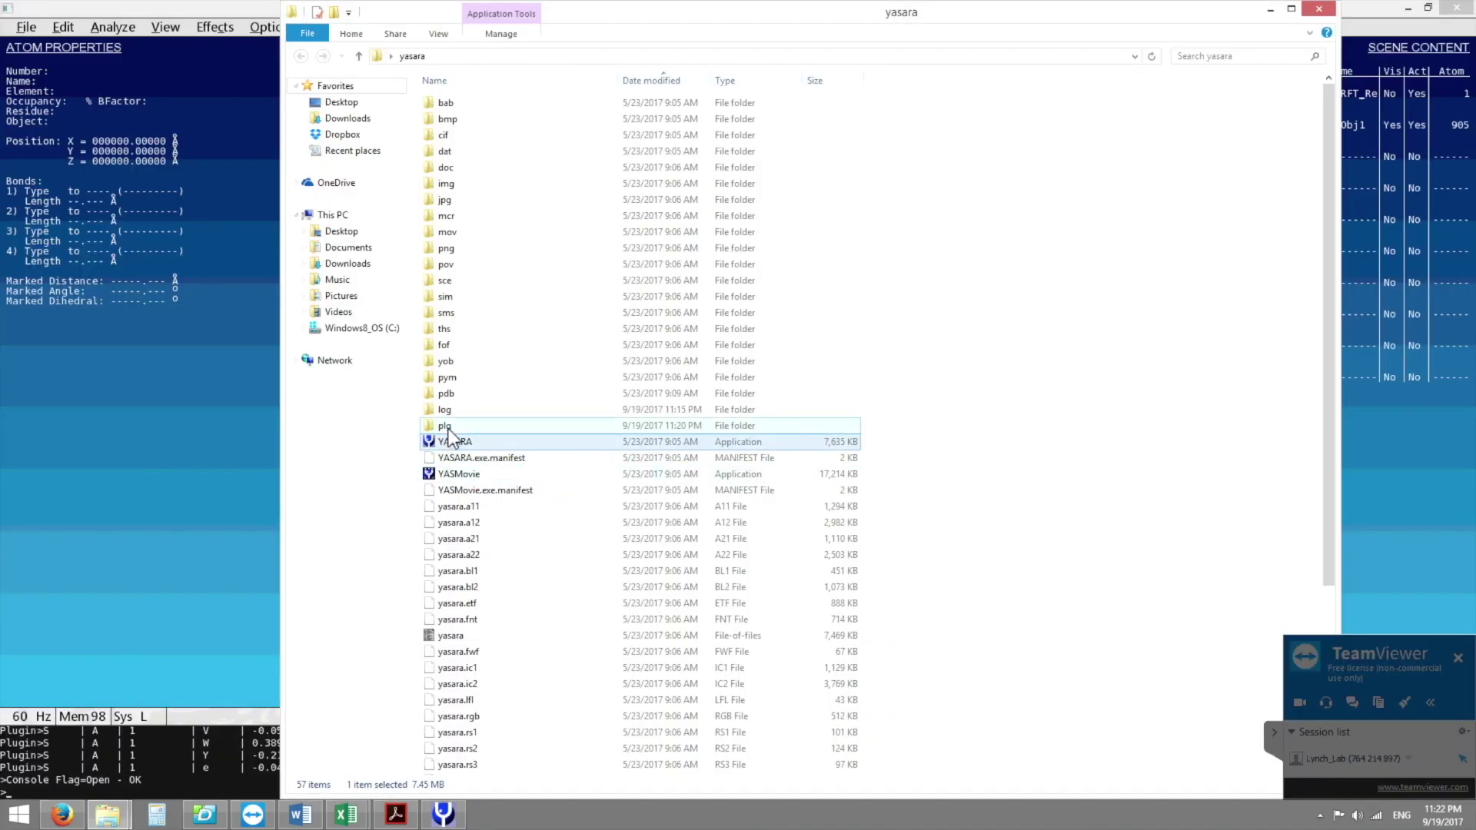
double_click(449, 433)
double_click(470, 120)
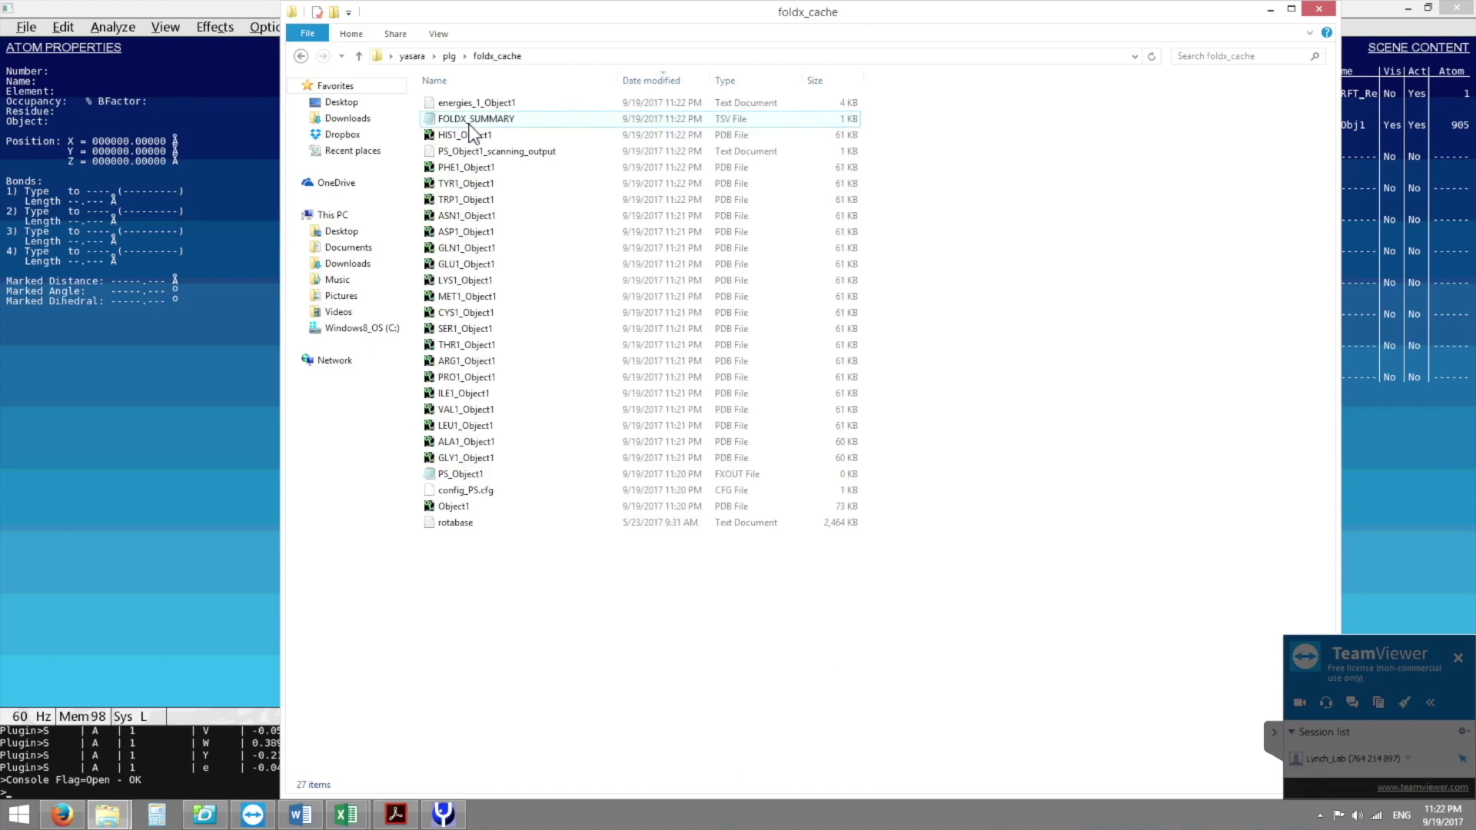
double_click(490, 102)
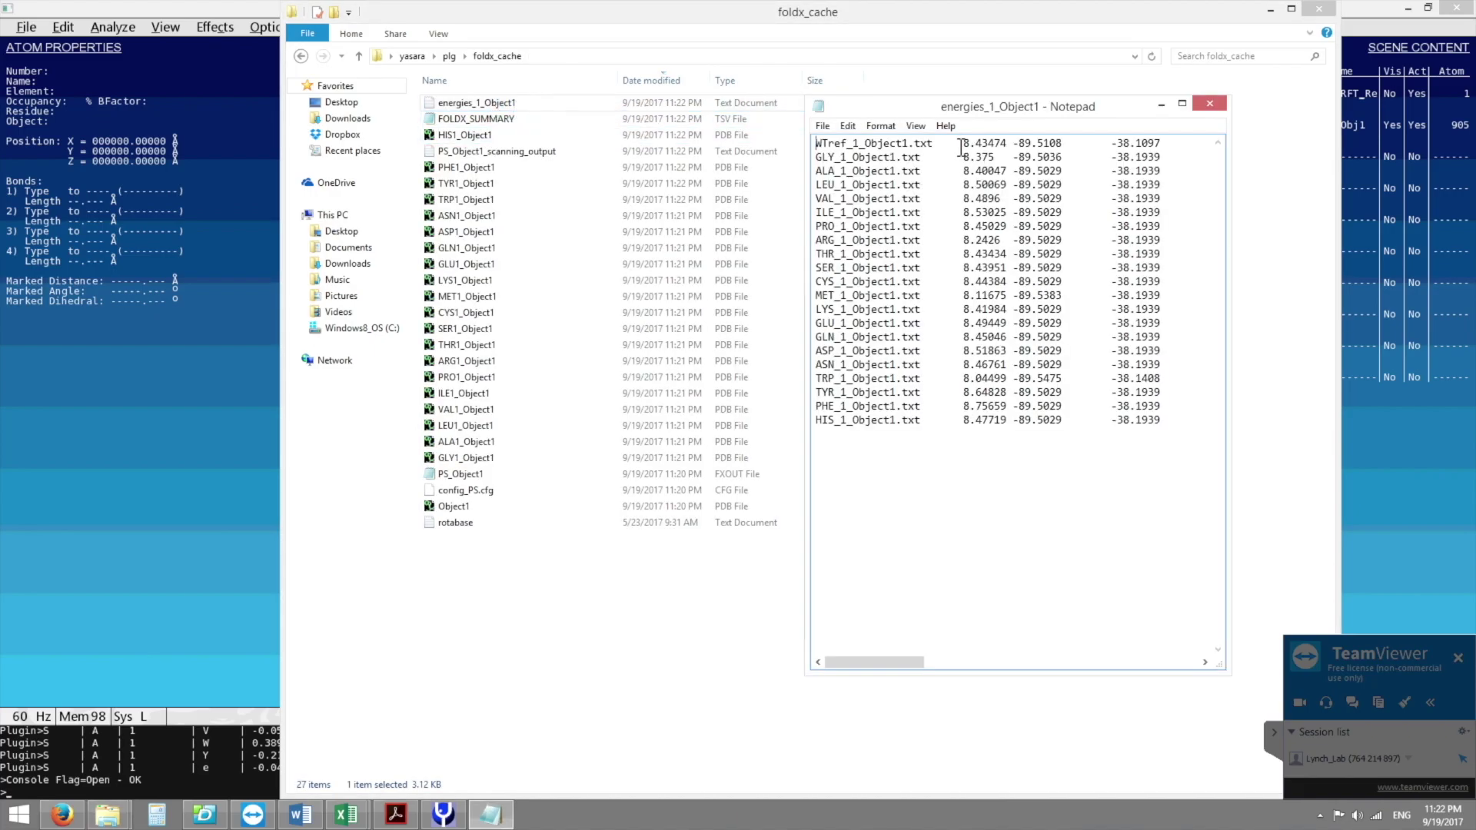
Highlight the WTref energy 8.43474 and the TRP energy 8.04499 in the table.
drag(964, 144, 1009, 145)
click(1008, 156)
drag(962, 375, 1007, 379)
click(1007, 380)
double_click(987, 378)
click(972, 380)
click(988, 378)
Close Notepad and the File Explorer window, returning to the protein view.
click(1206, 105)
click(1319, 9)
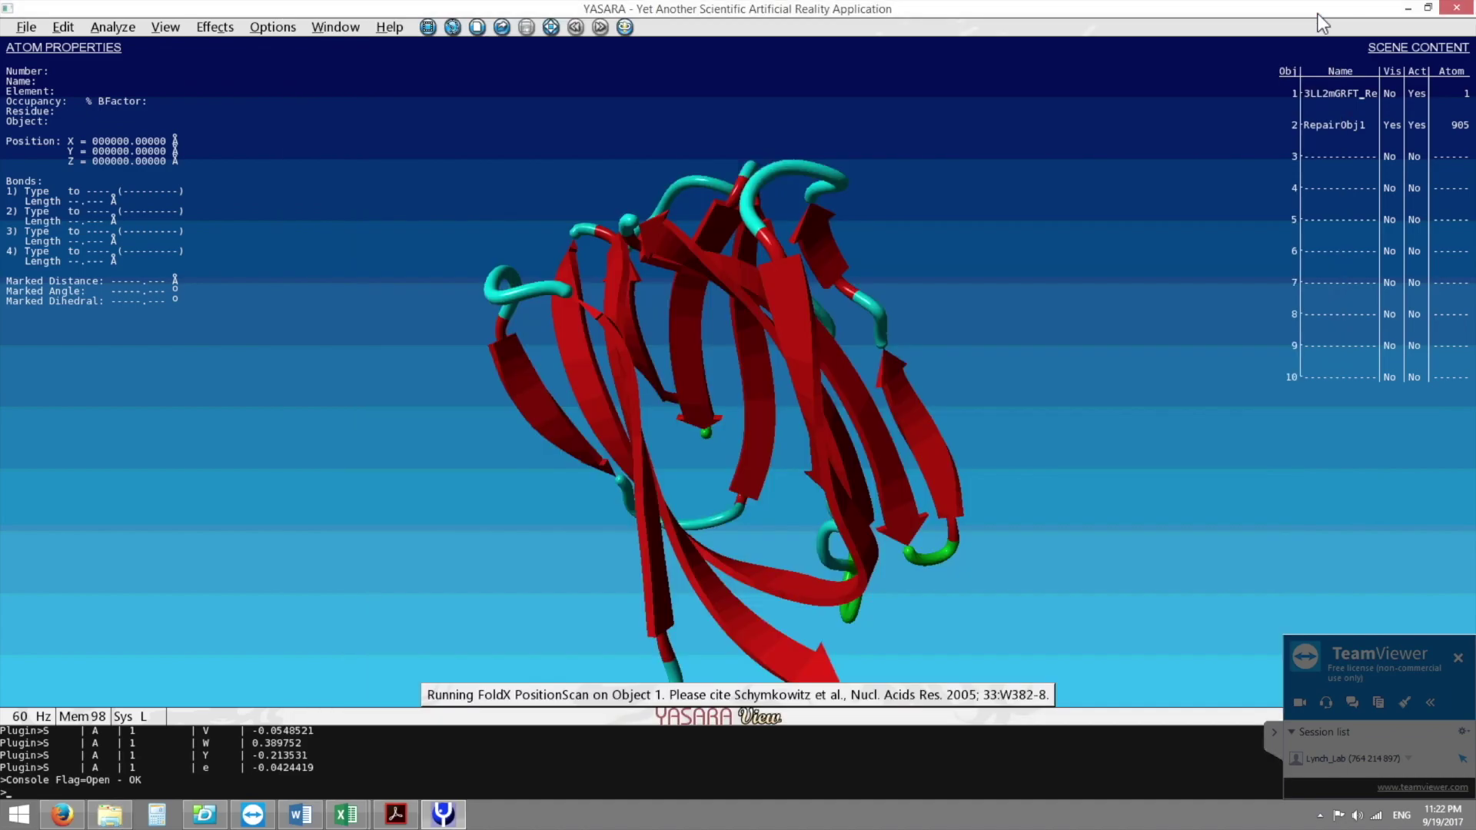
drag(660, 298, 548, 305)
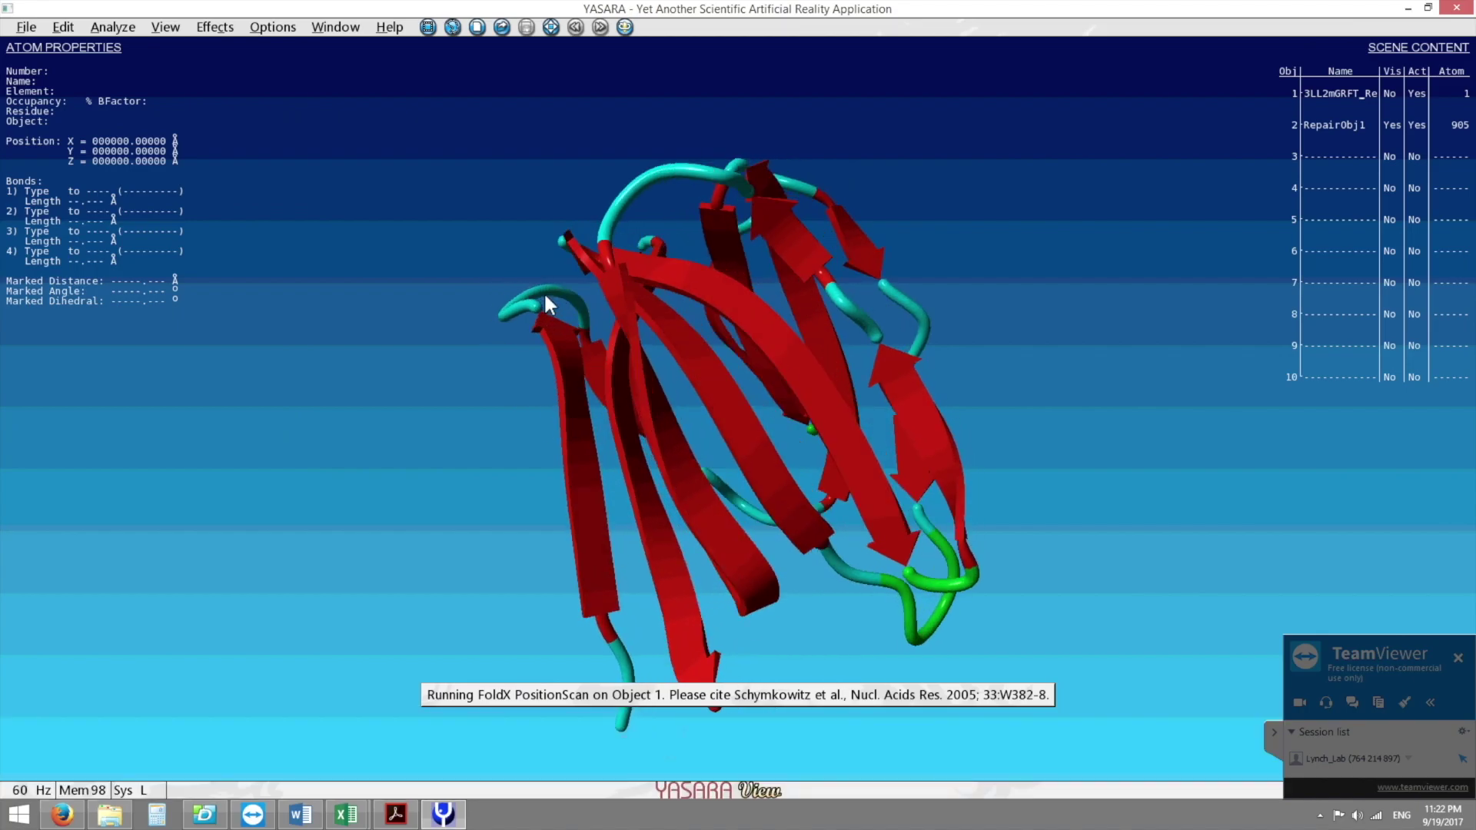
Run FoldX Mutate residue on SER A1 to L with stability change calculated.
click(111, 27)
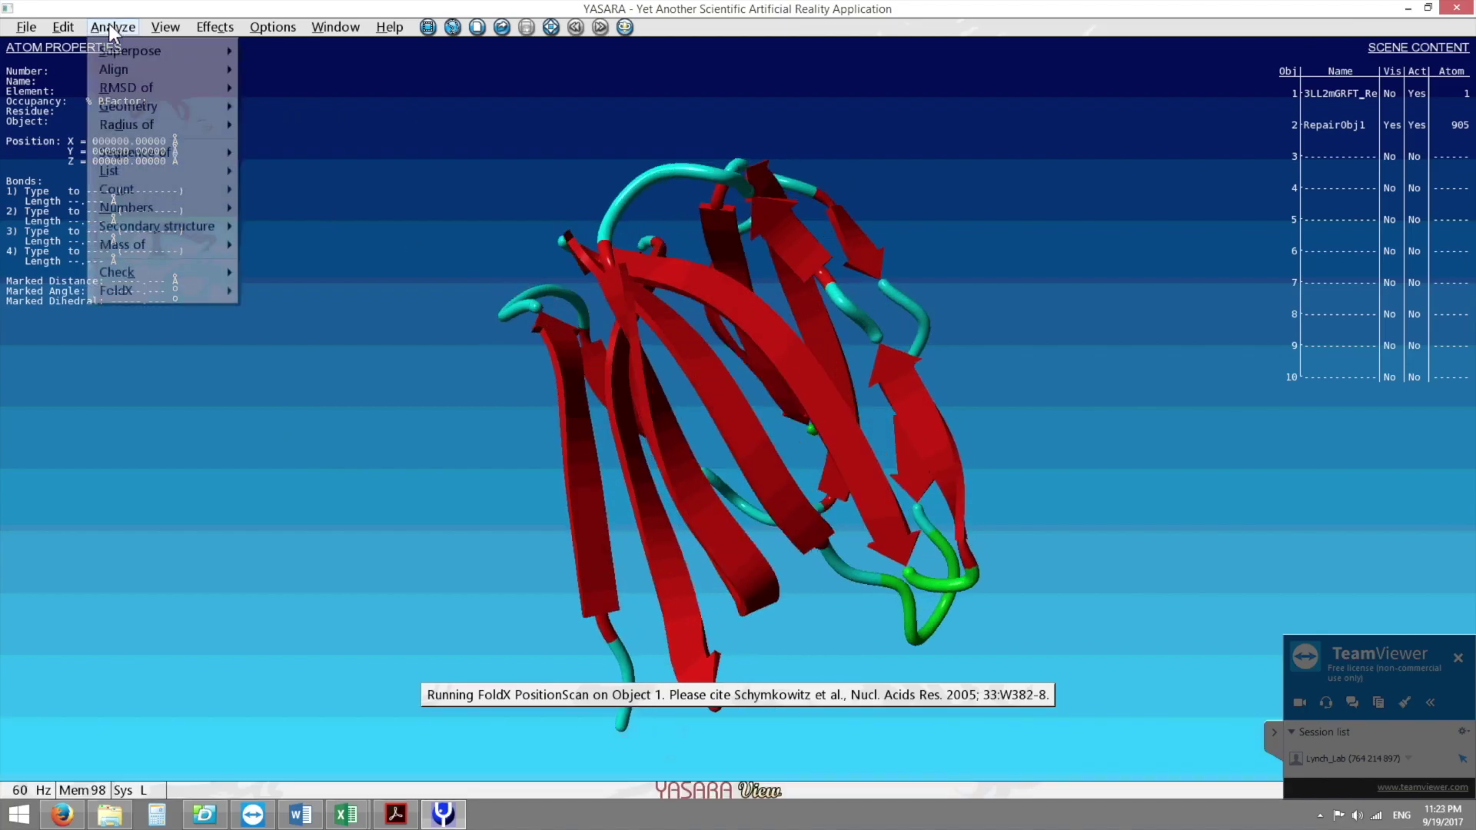
mouse_move(117, 292)
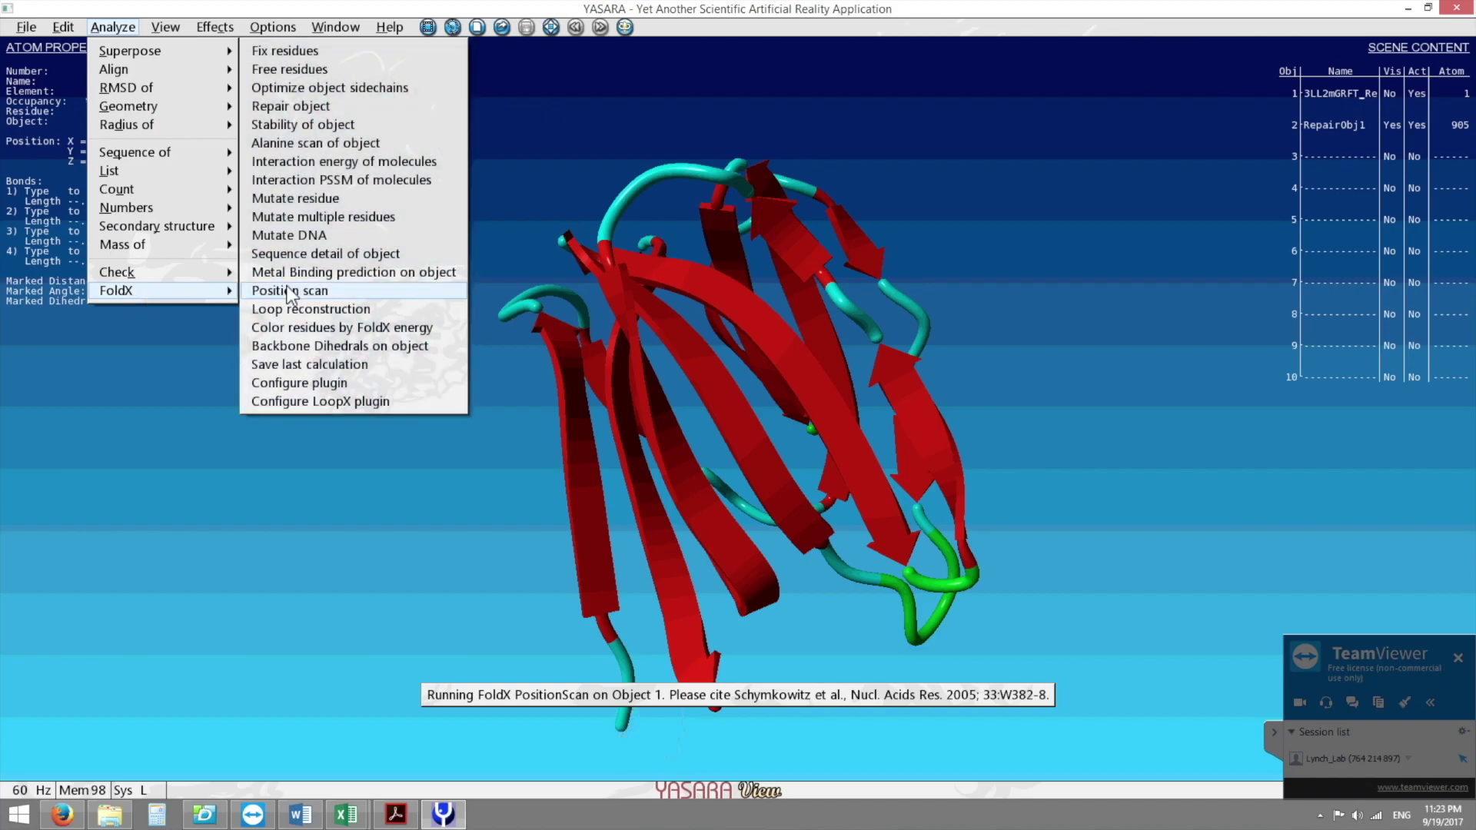
click(315, 219)
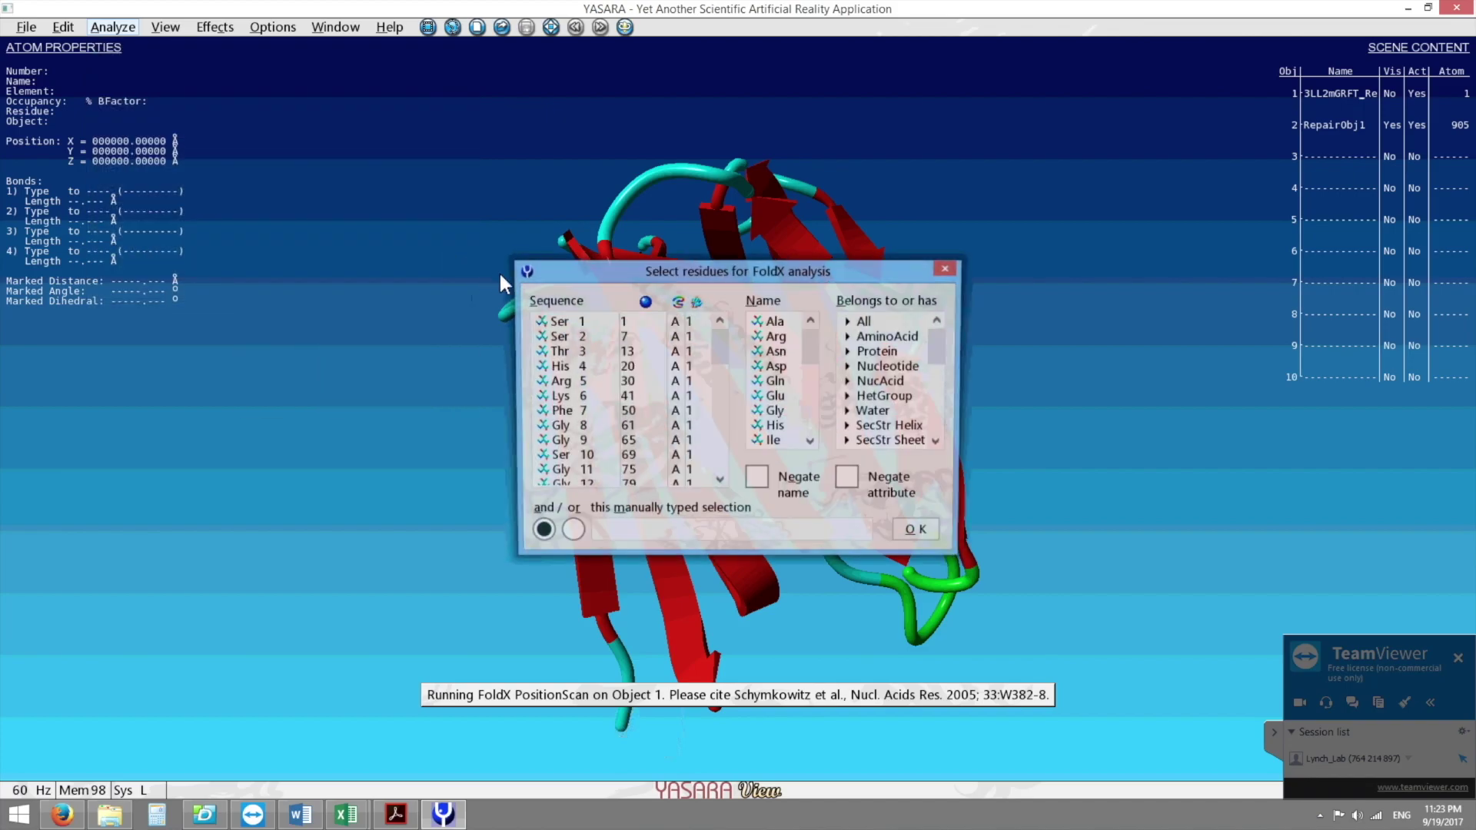
click(918, 537)
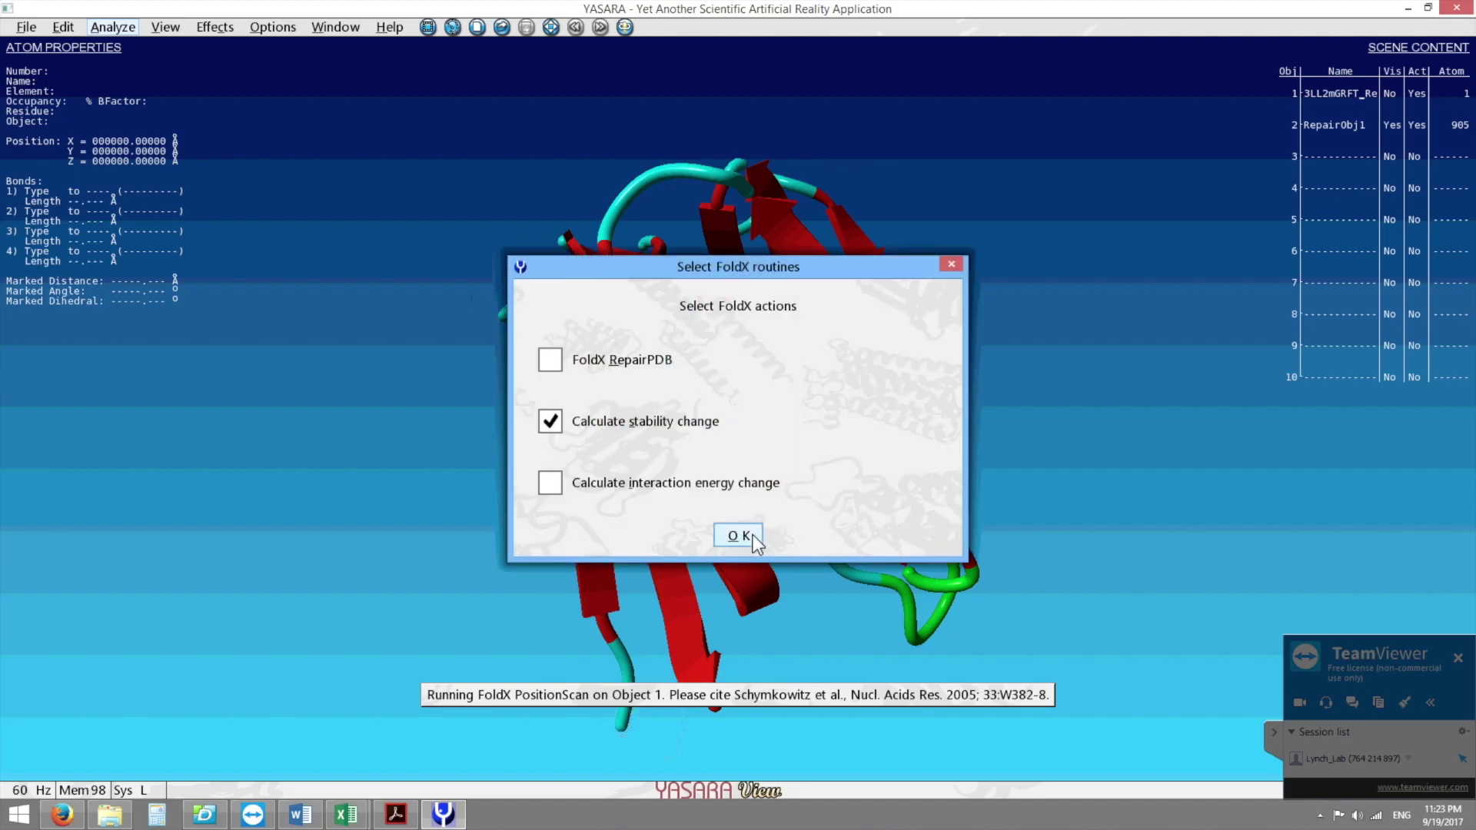
click(753, 534)
click(621, 422)
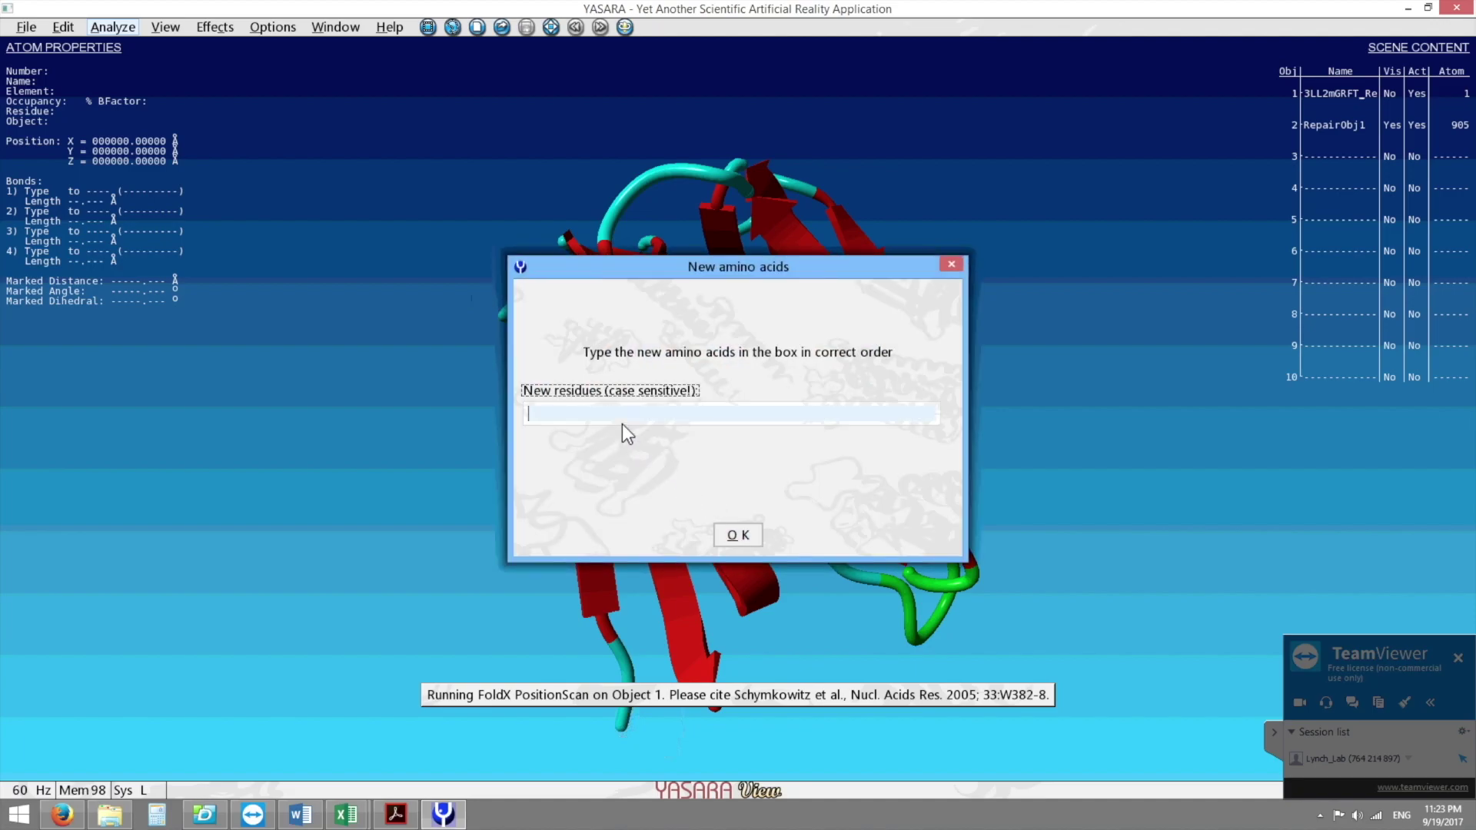
text(A)
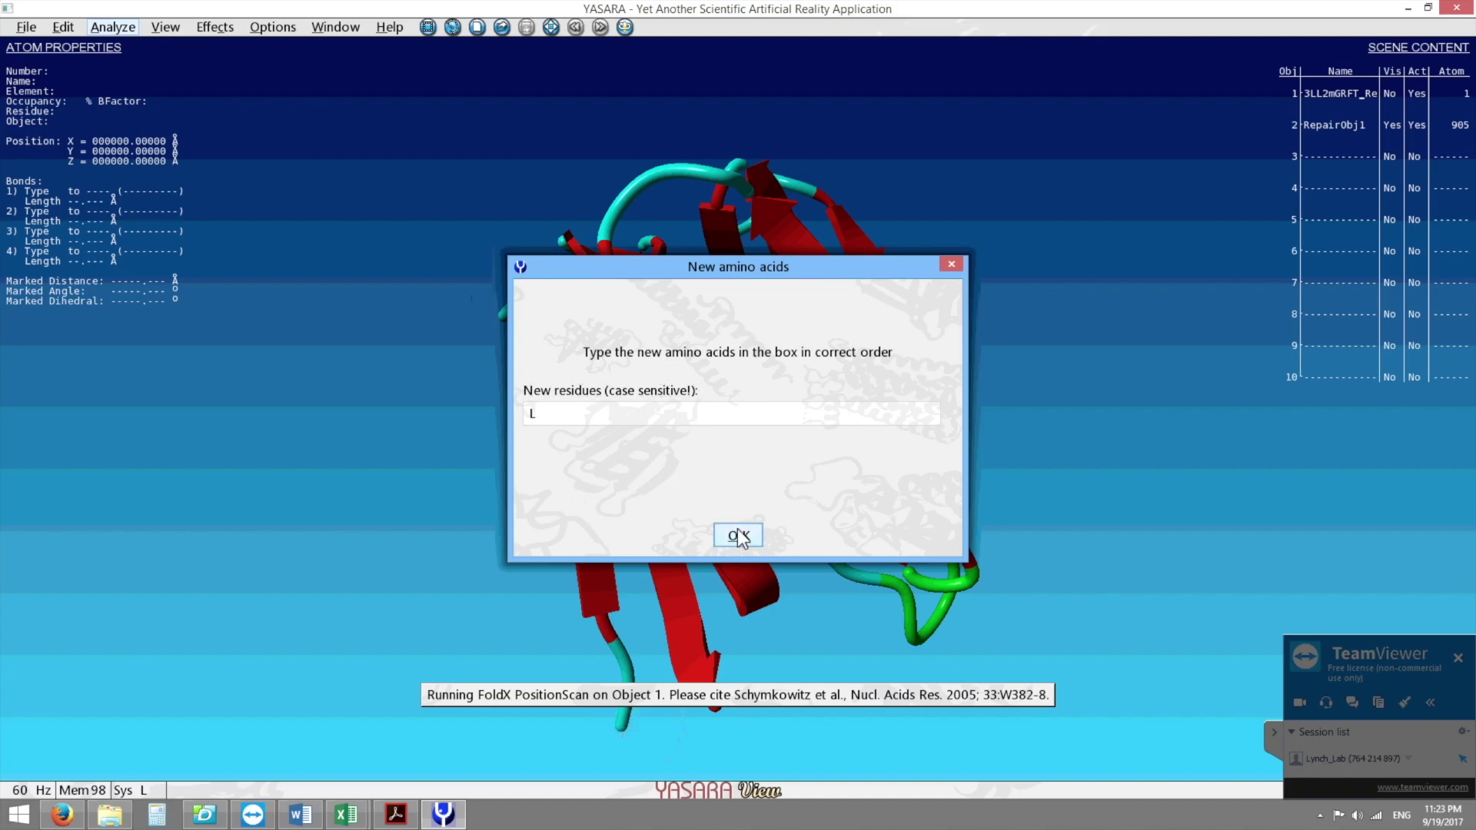
click(738, 535)
click(737, 536)
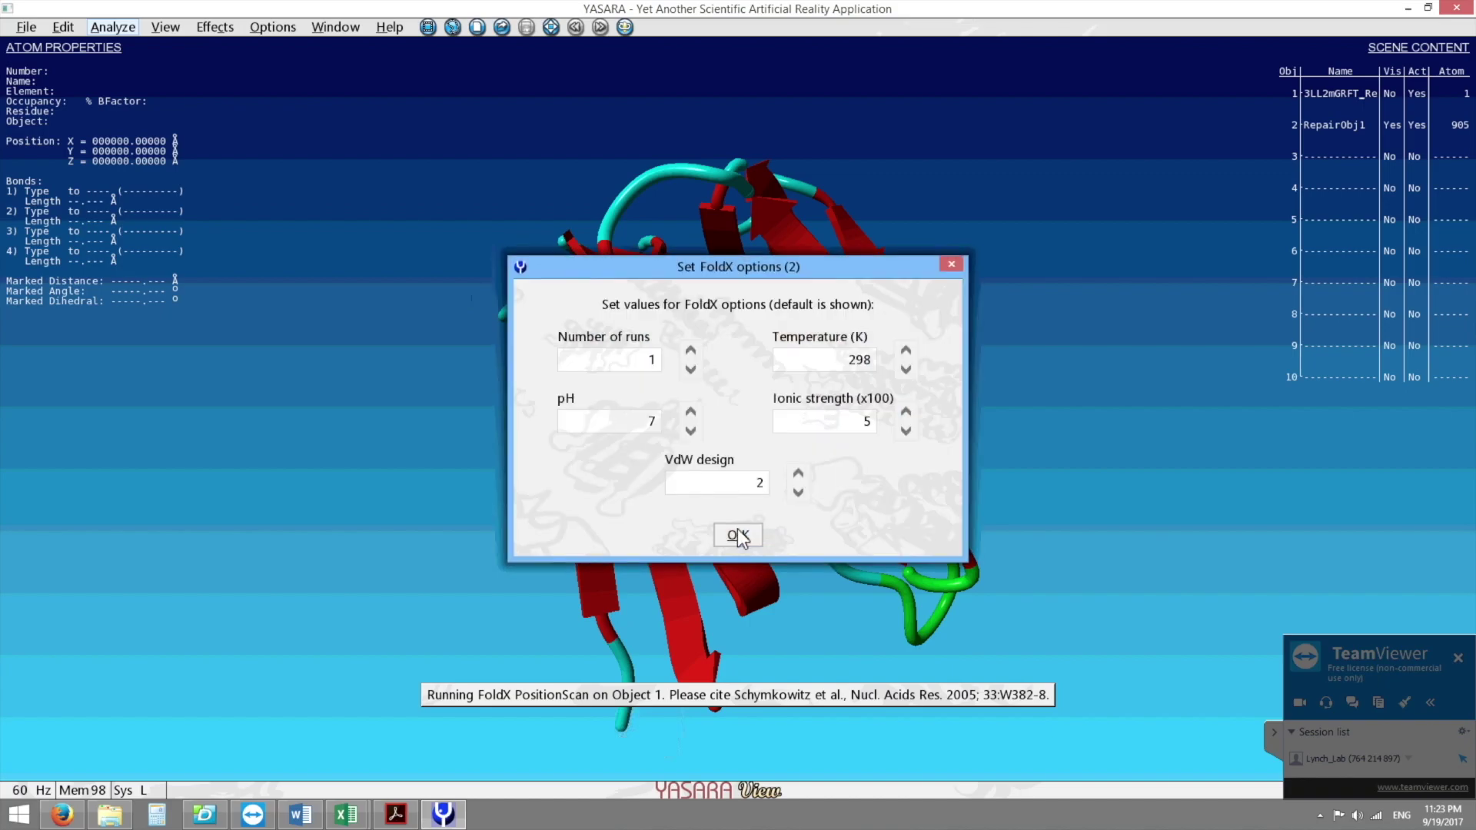
click(738, 536)
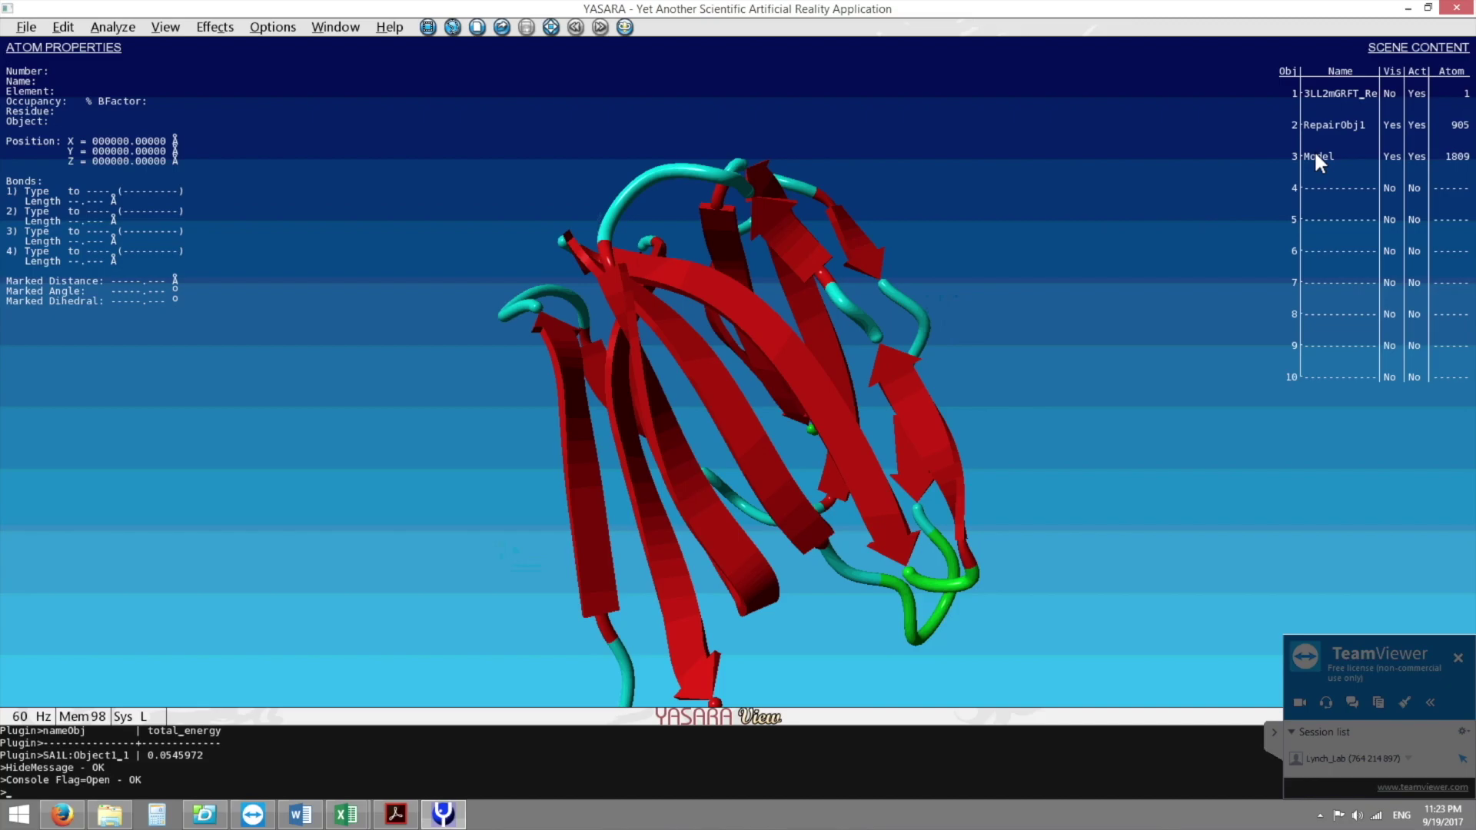
Hide RepairObj1 and rotate the mutated Model, briefly switching to the R1_sub folder window.
drag(694, 372, 392, 399)
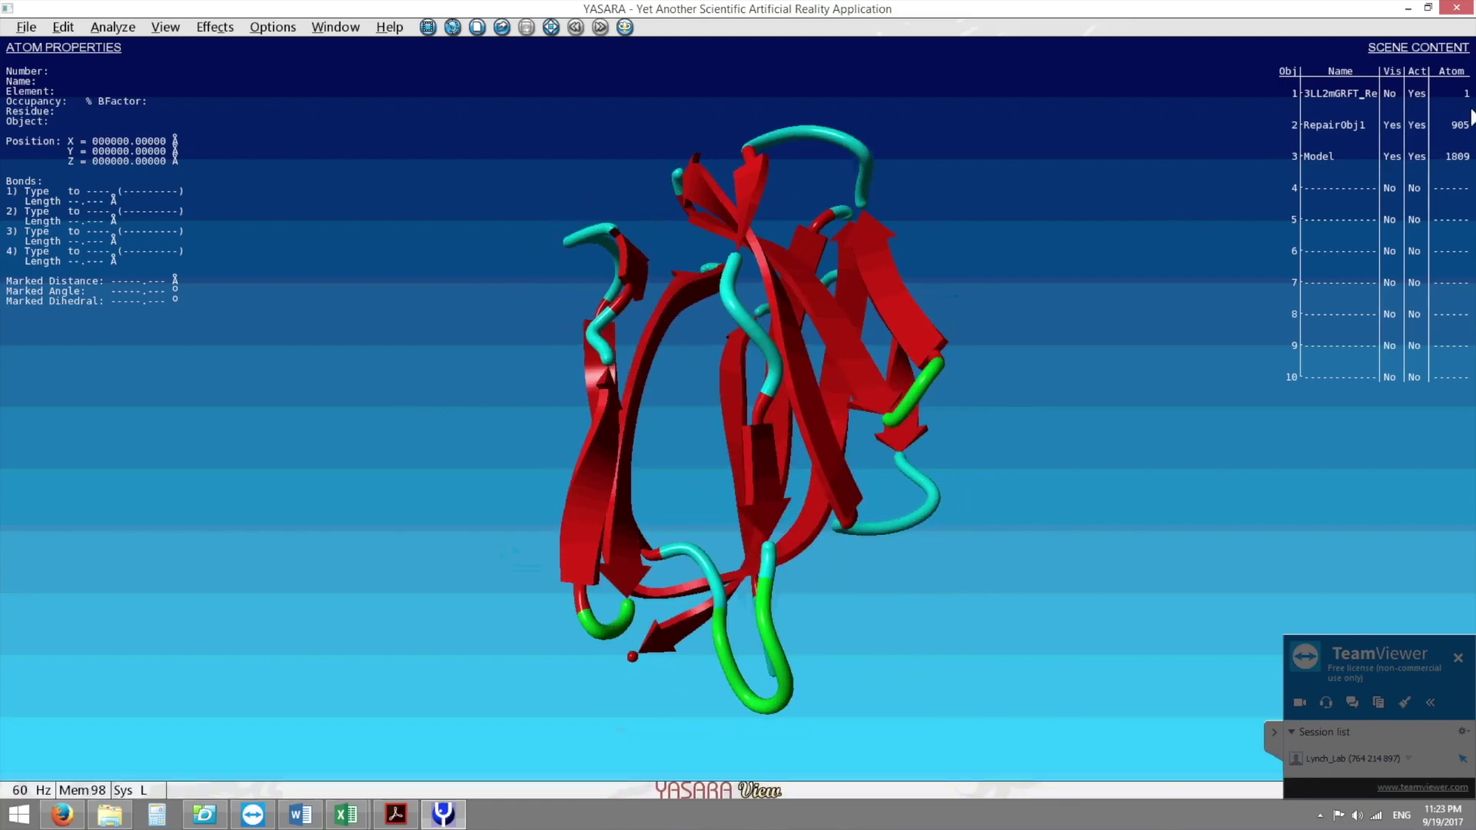
click(1391, 125)
drag(1002, 241, 725, 232)
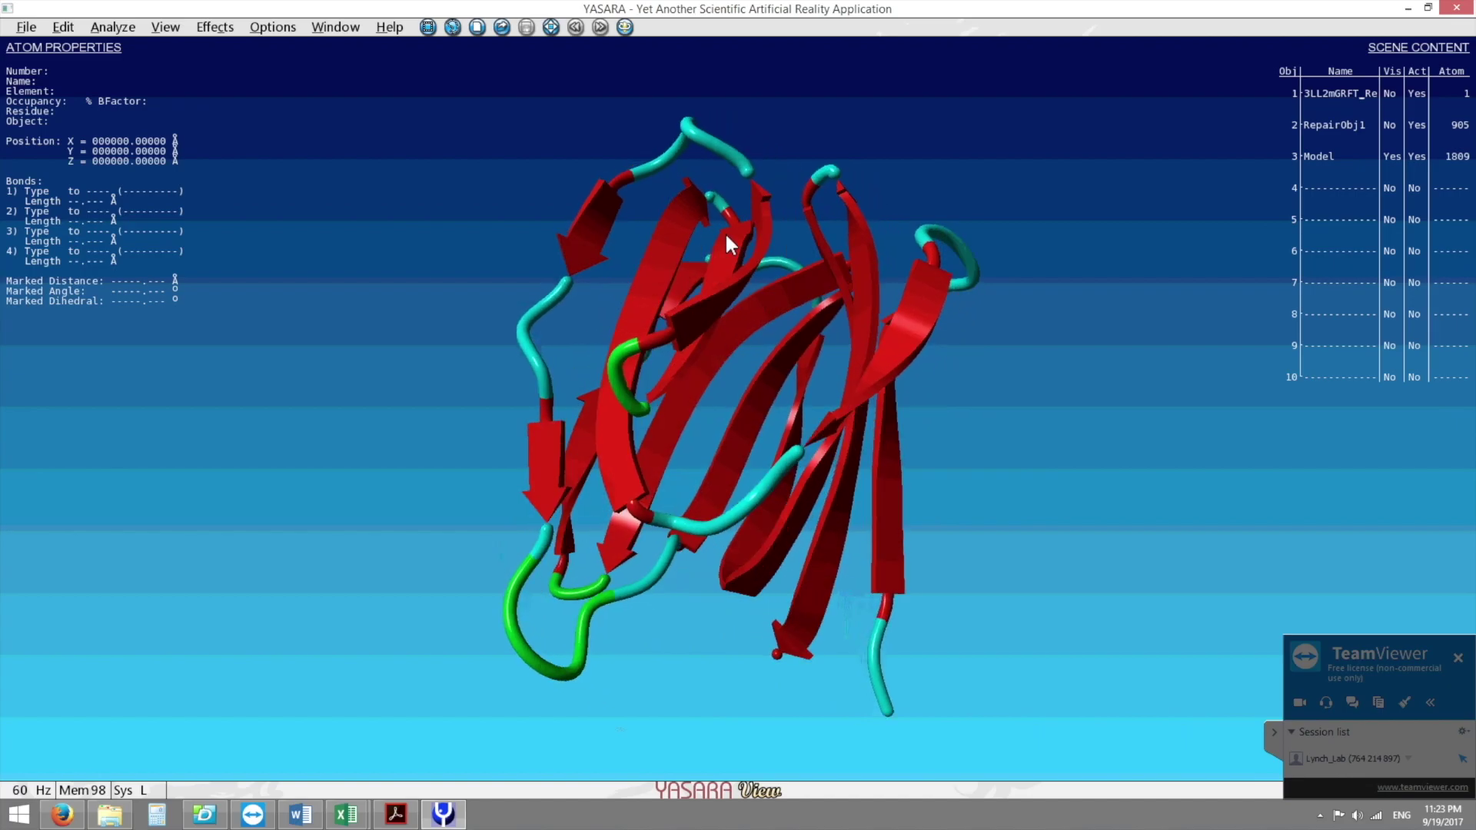
mouse_move(110, 813)
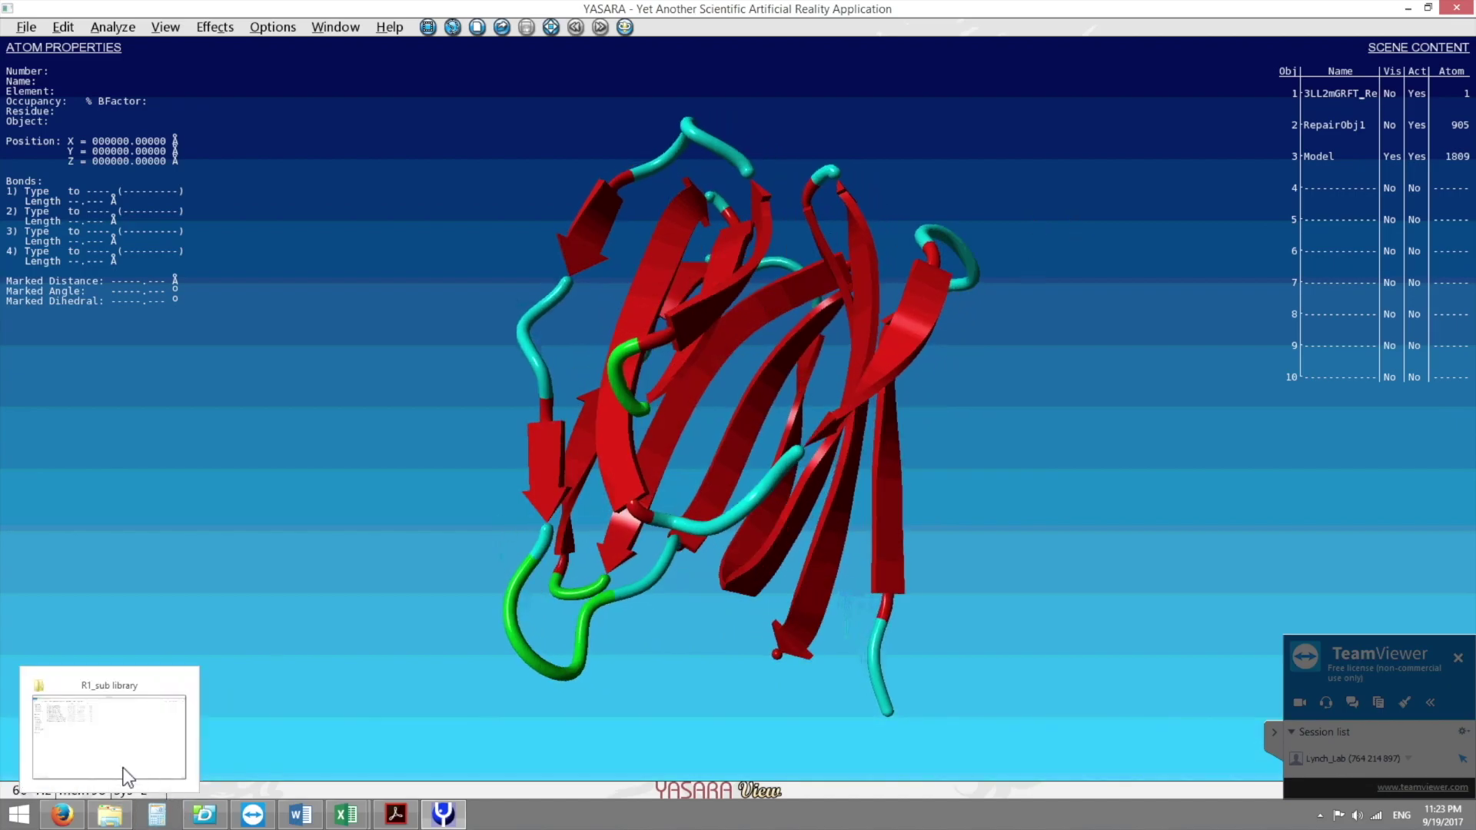
click(121, 768)
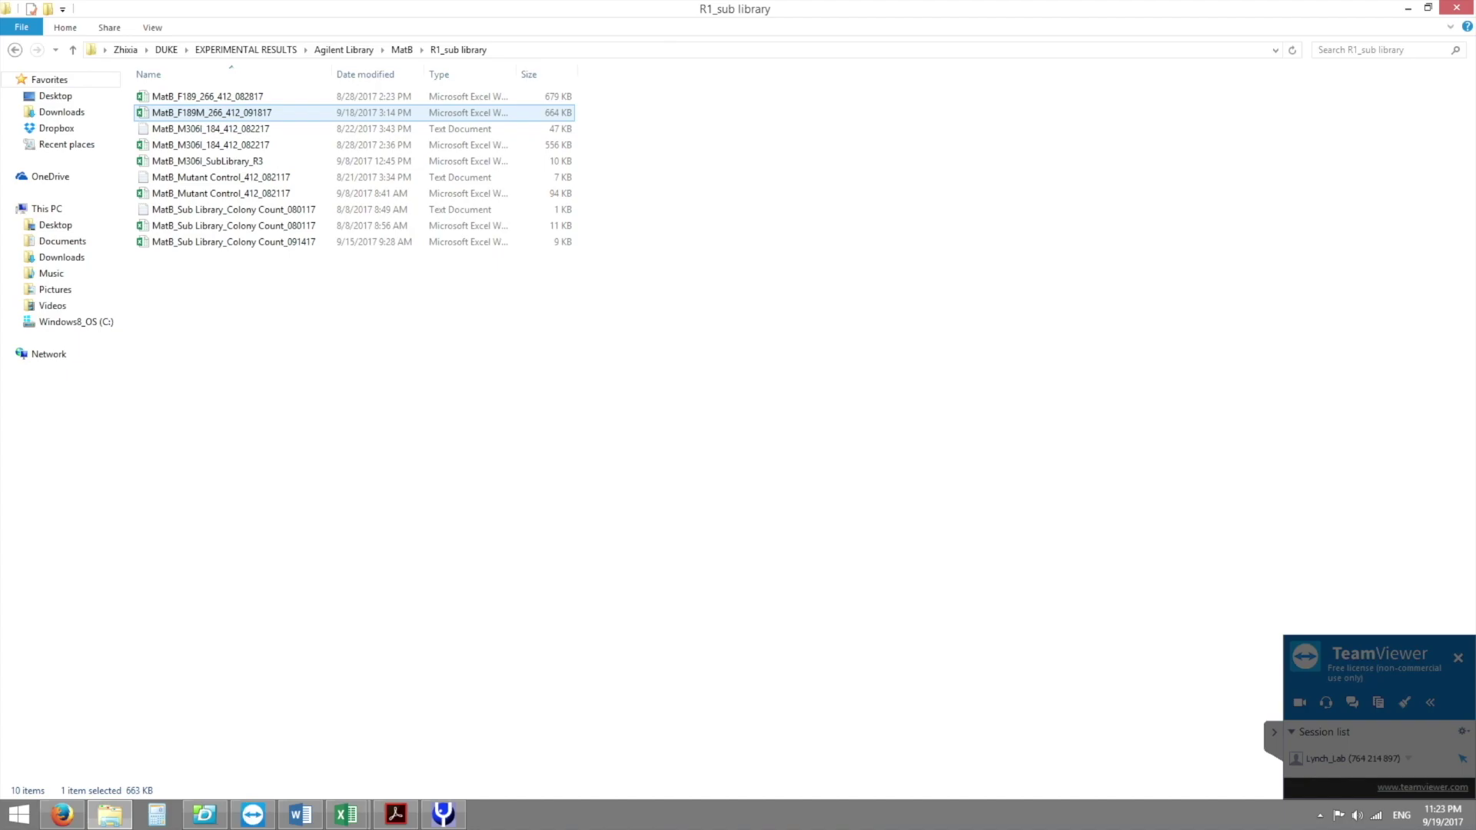
click(444, 818)
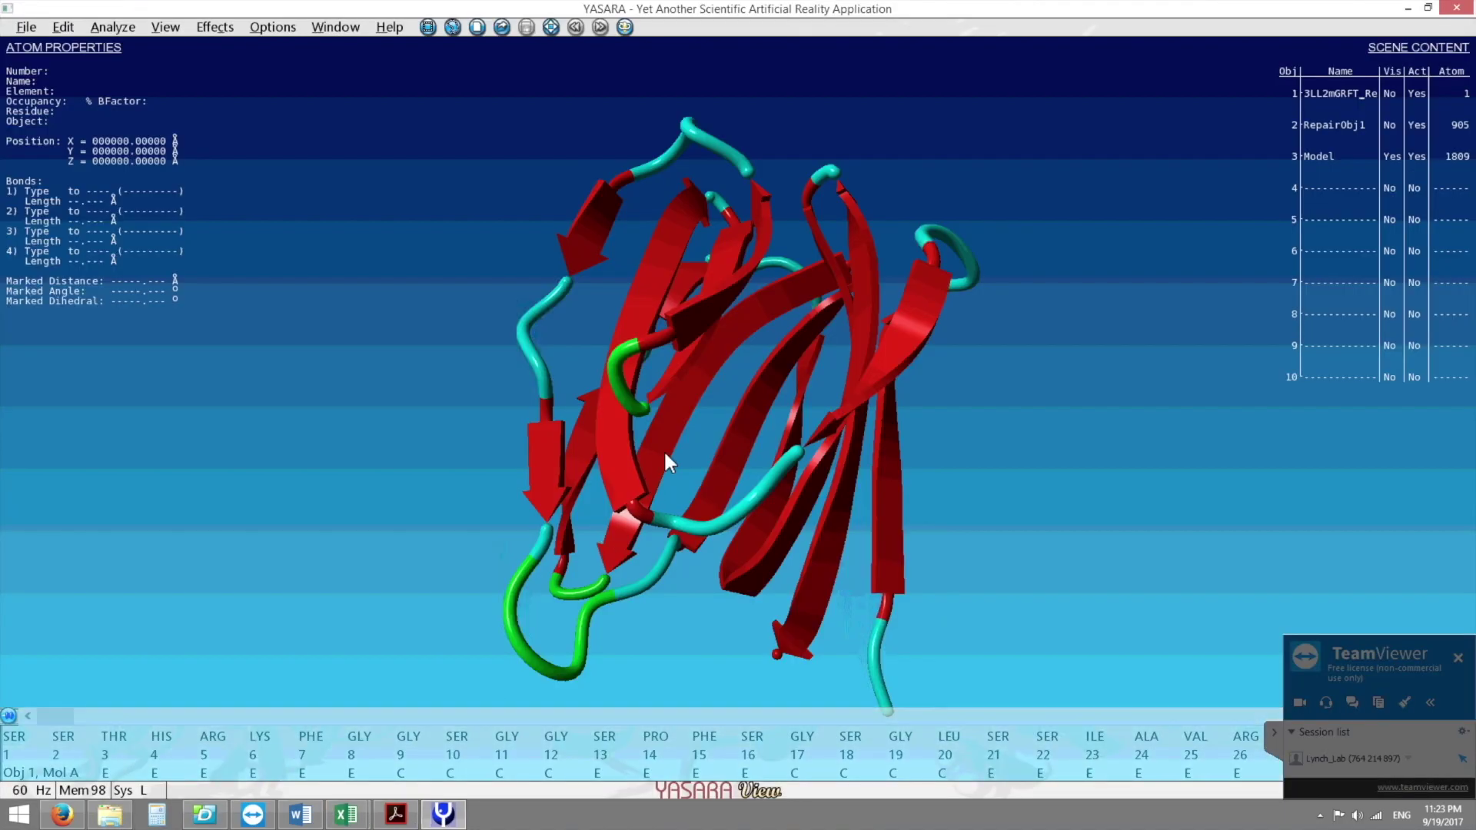